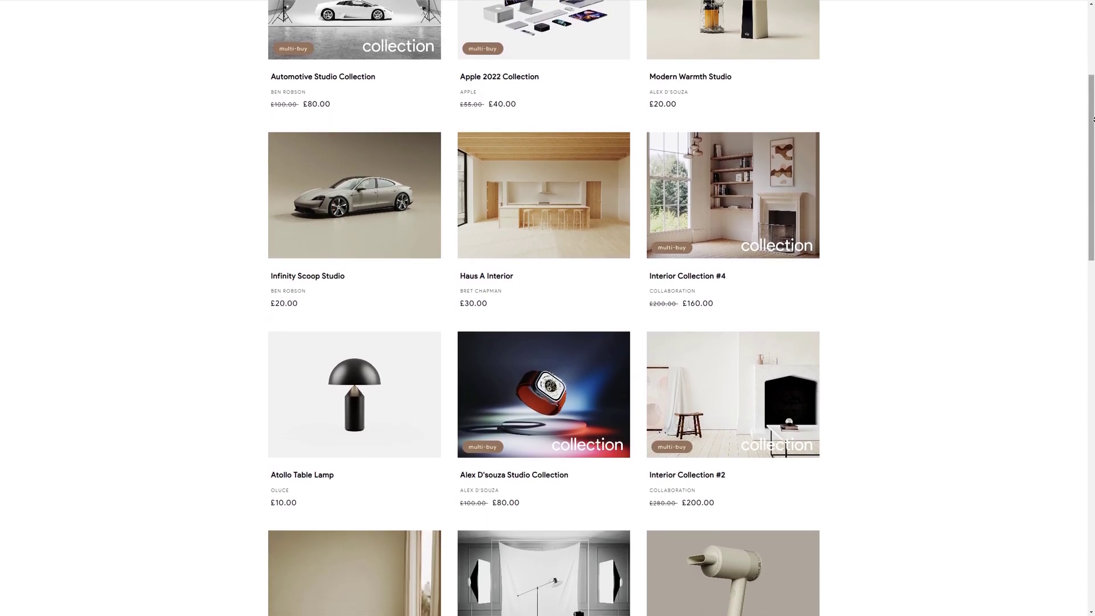
{"action": "scroll", "coordinate": [1092, 120], "scroll_direction": "down", "scroll_amount": 5}
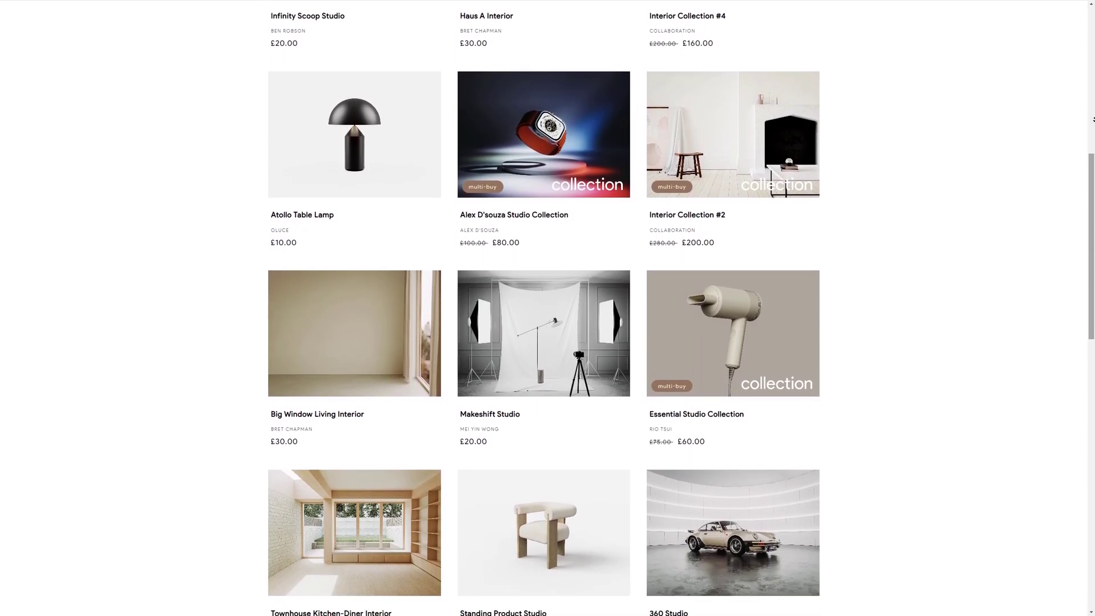
{"action": "scroll", "coordinate": [1092, 120], "scroll_direction": "down", "scroll_amount": 5}
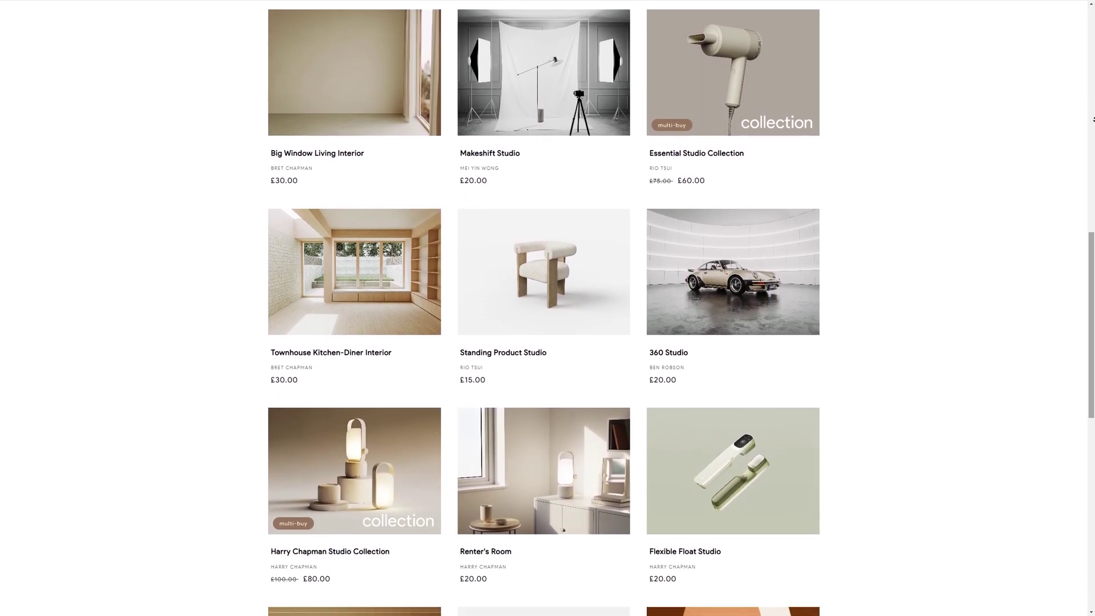
{"action": "scroll", "coordinate": [1092, 120], "scroll_direction": "down", "scroll_amount": 5}
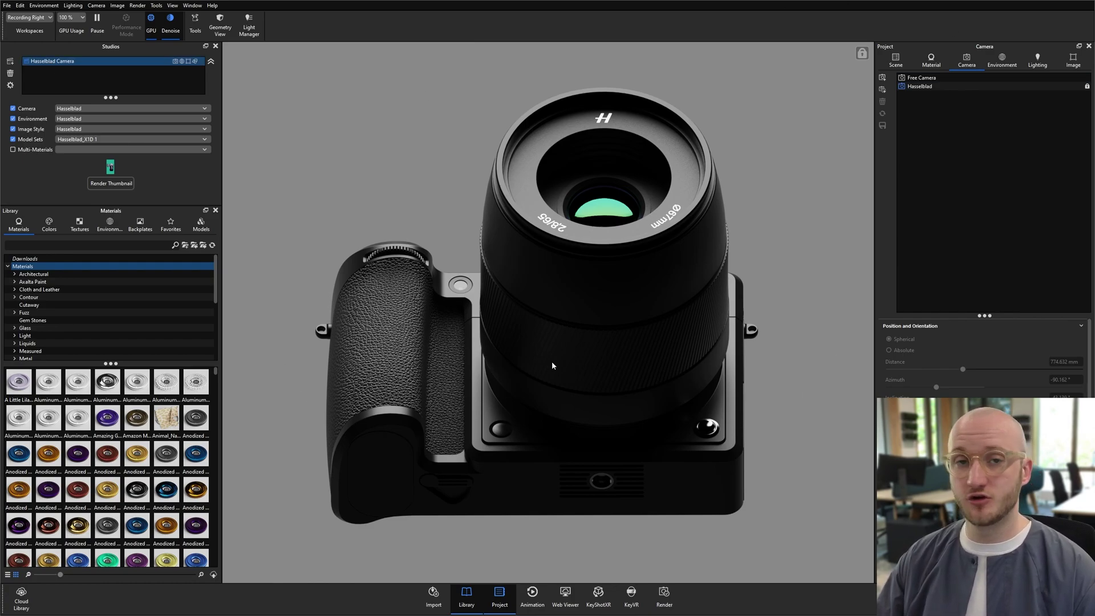
- Duplicate the Hasselblad_X1D 1 model set and name the copy CLAY
{"action": "left_click", "coordinate": [896, 60]}
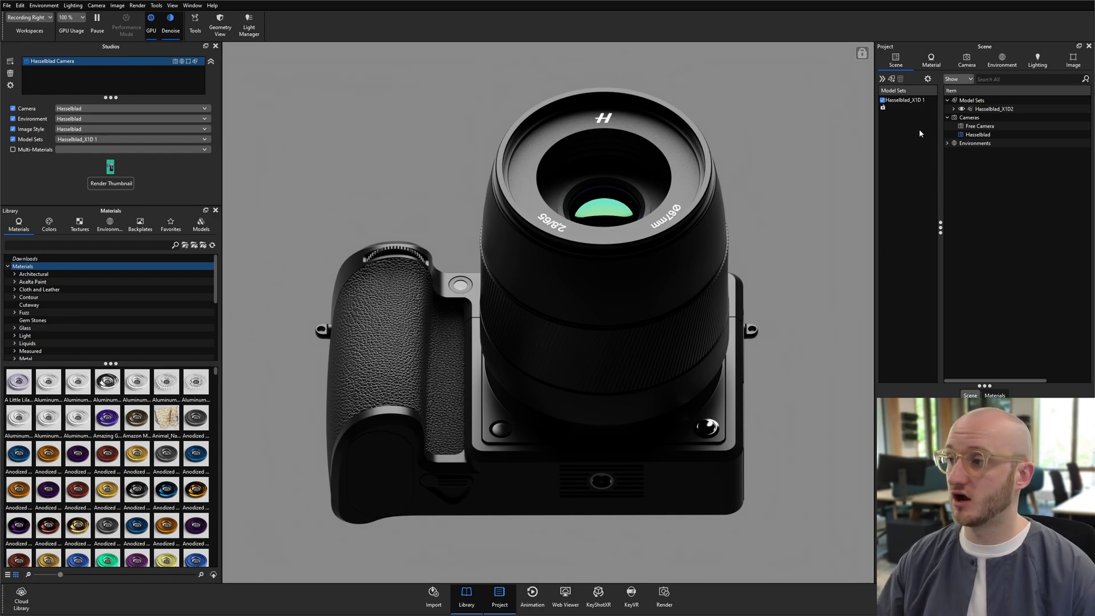
{"action": "right_click", "coordinate": [912, 115]}
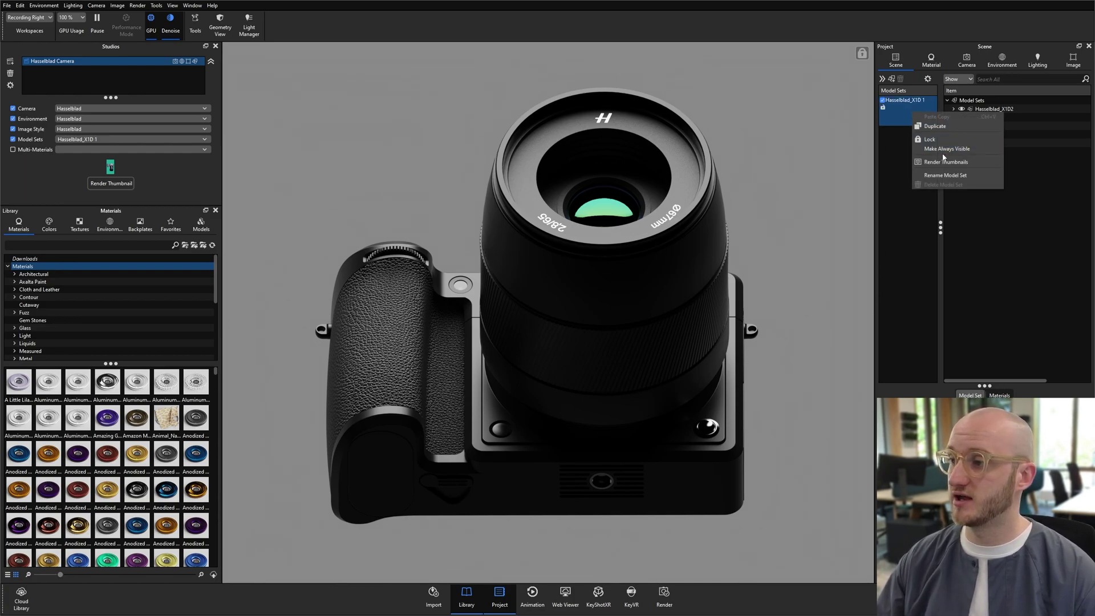
{"action": "left_click", "coordinate": [935, 126]}
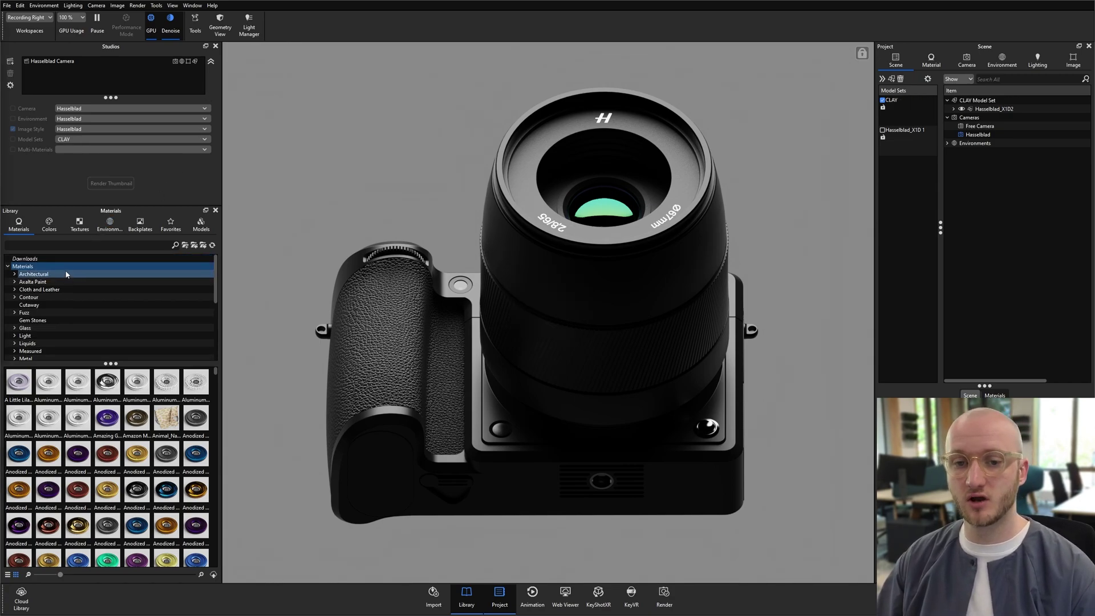
- Search the material library for "interi" and apply the Interior material to the whole Hasselblad_X1D2 model in the CLAY model set
{"action": "left_click", "coordinate": [35, 246]}
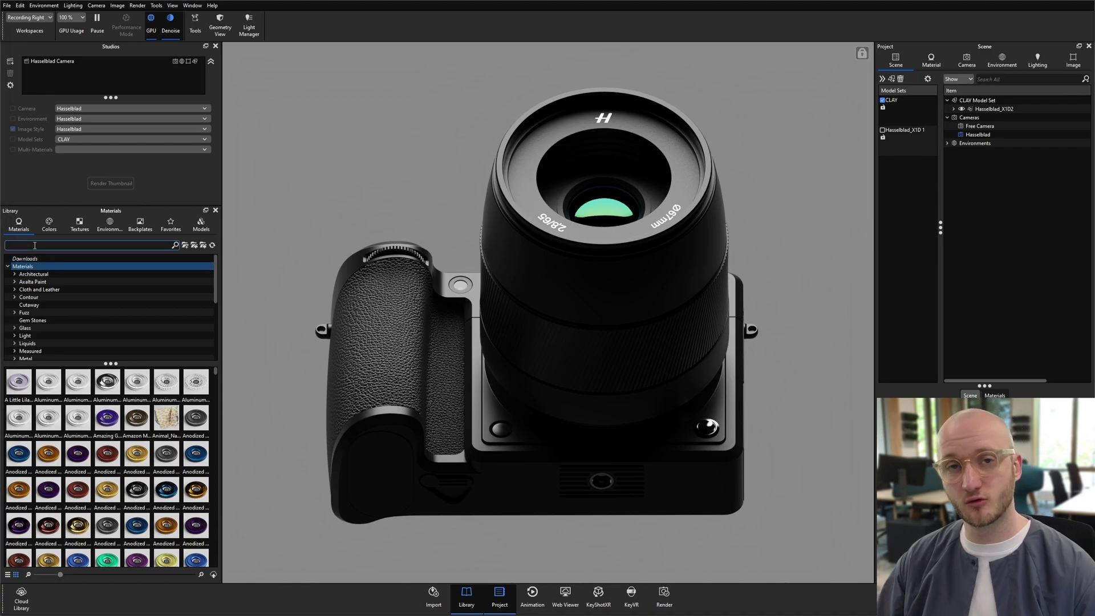
{"action": "type", "text": "interi"}
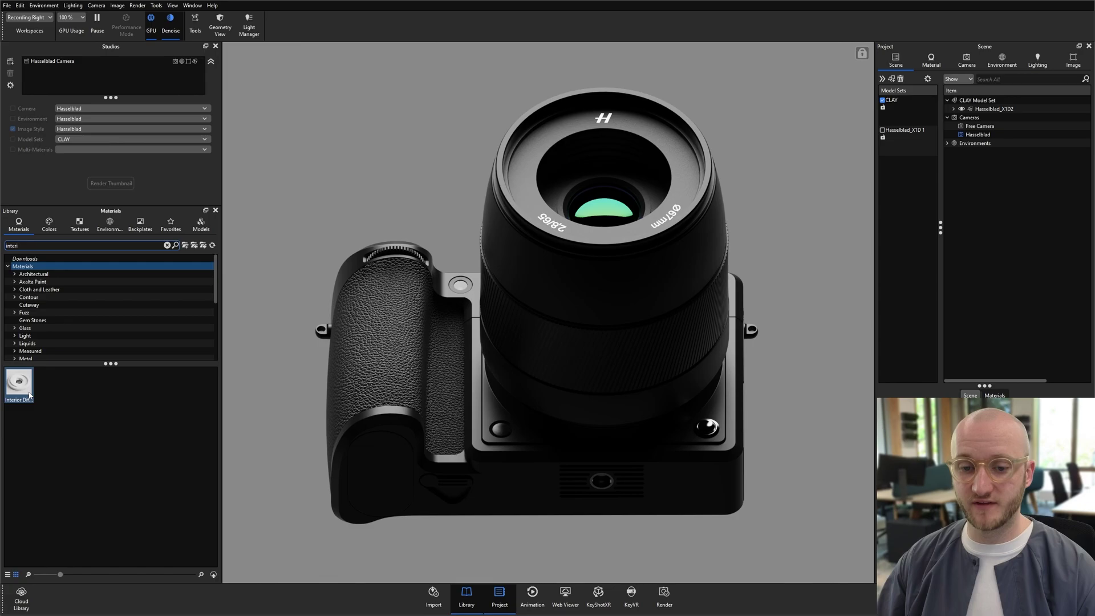
{"action": "left_click_drag", "start_coordinate": [19, 391], "coordinate": [1000, 112]}
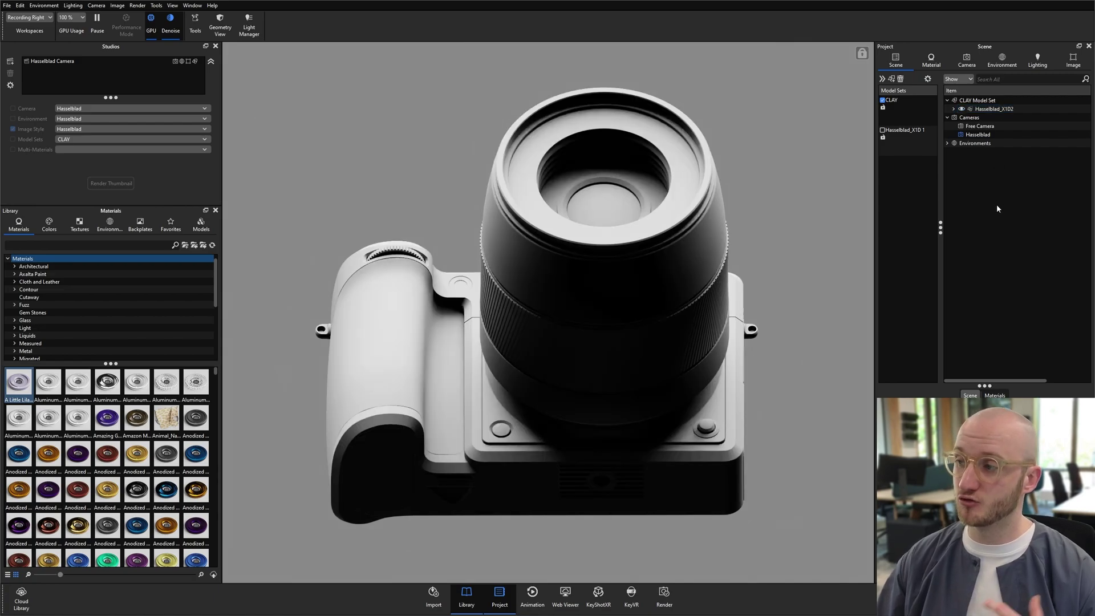
- Compare the clay and original looks by switching between the CLAY and Hasselblad_X1D 1 model sets, ending on CLAY
{"action": "left_click", "coordinate": [924, 103]}
{"action": "left_click", "coordinate": [882, 101]}
{"action": "left_click", "coordinate": [907, 136]}
{"action": "left_click", "coordinate": [883, 130]}
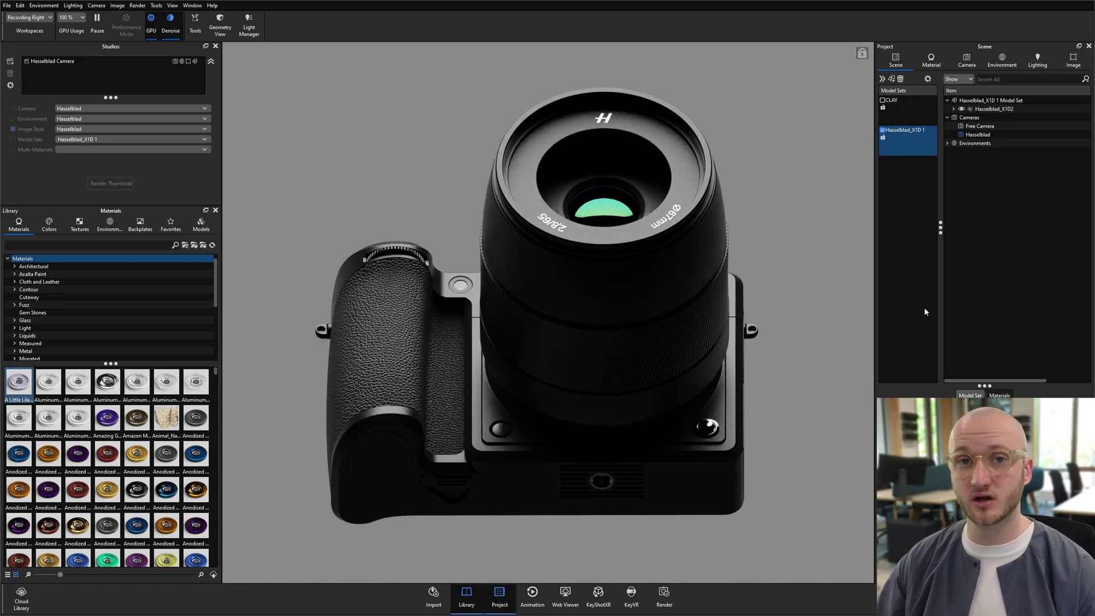
{"action": "left_click", "coordinate": [882, 130]}
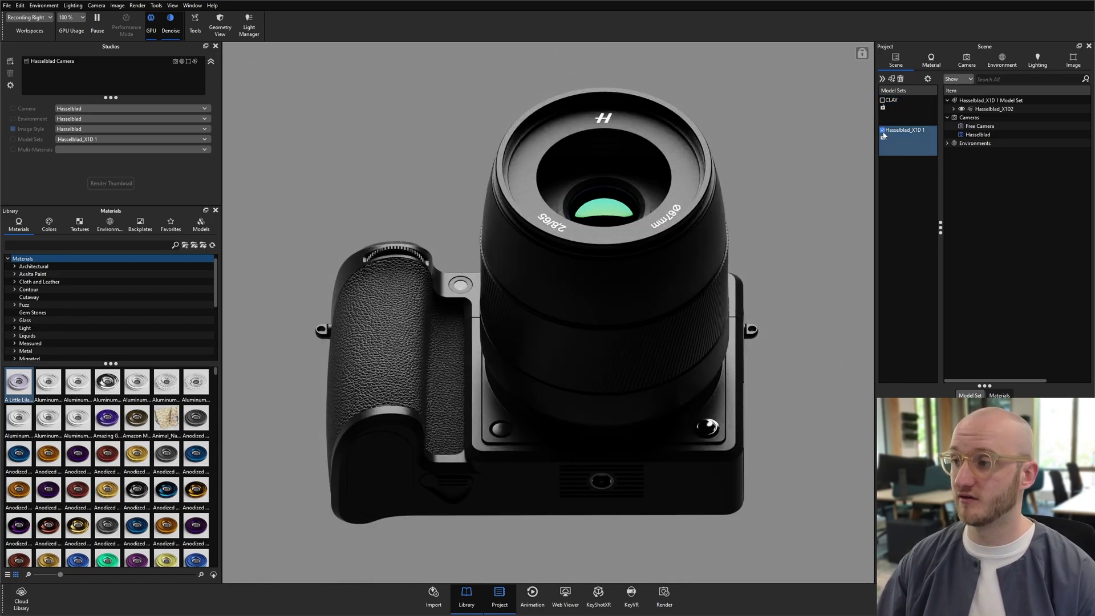
{"action": "left_click", "coordinate": [882, 100]}
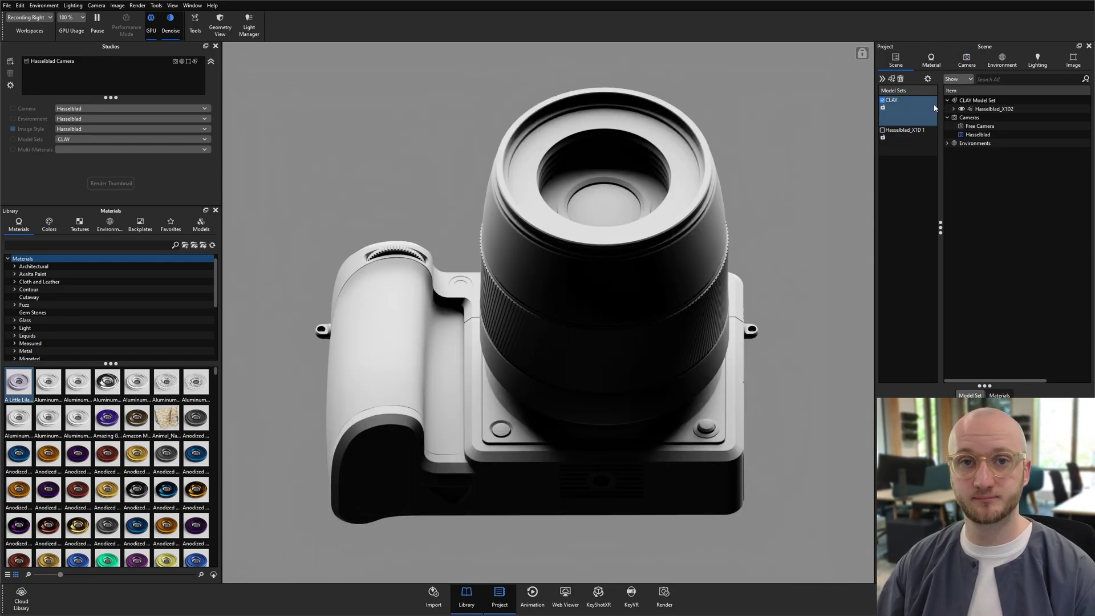
- Duplicate the Hasselblad environment and name the copy Clay 1
{"action": "left_click", "coordinate": [1001, 60]}
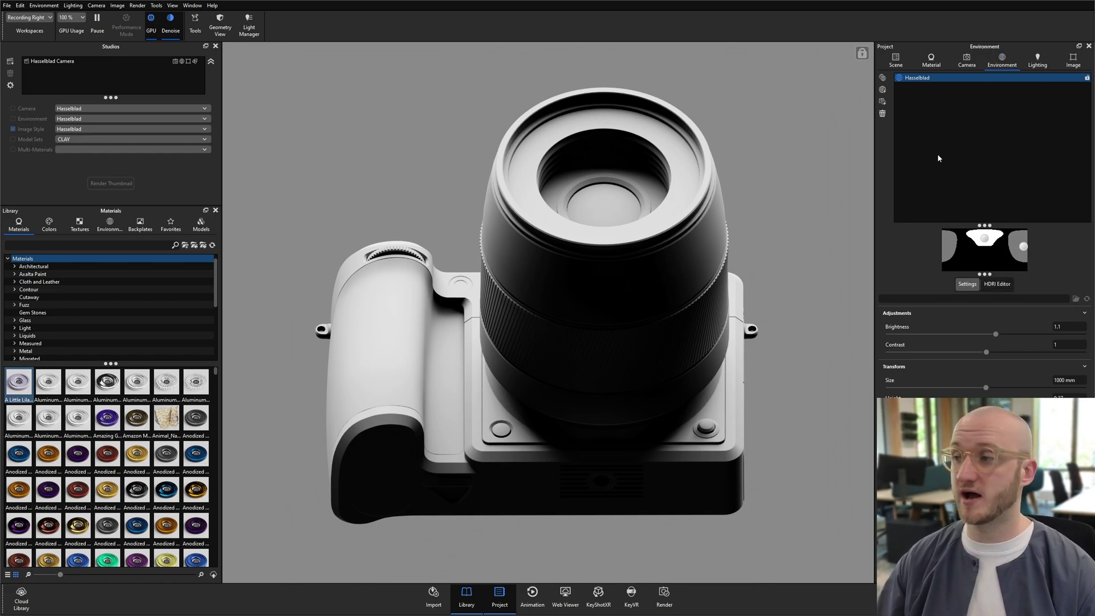
{"action": "left_click", "coordinate": [882, 78]}
{"action": "type", "text": "Clay 1"}
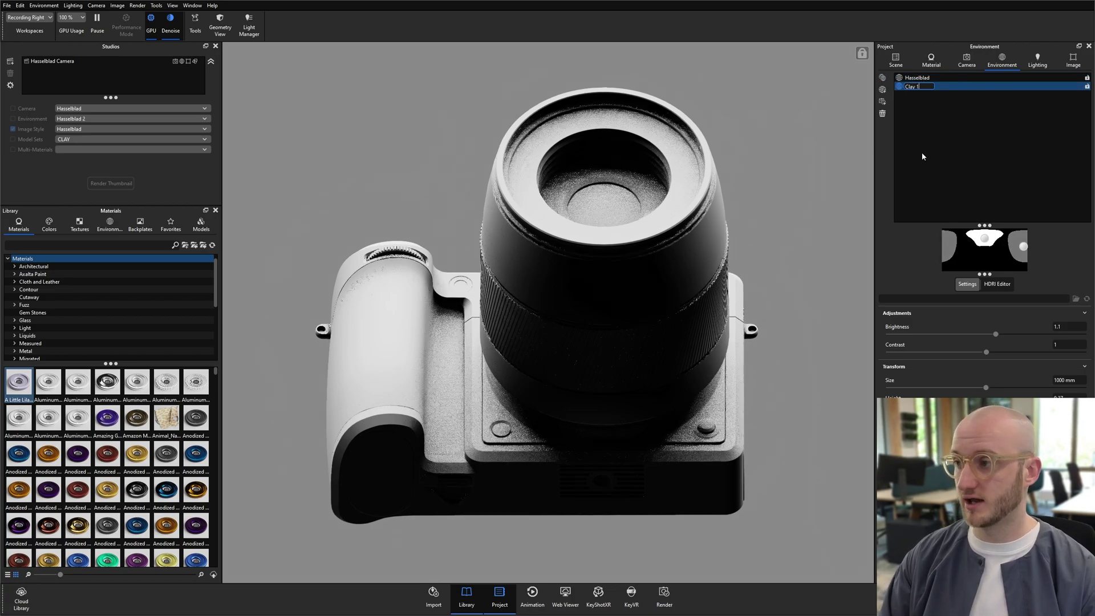
{"action": "key", "text": "Return"}
{"action": "left_click", "coordinate": [963, 141]}
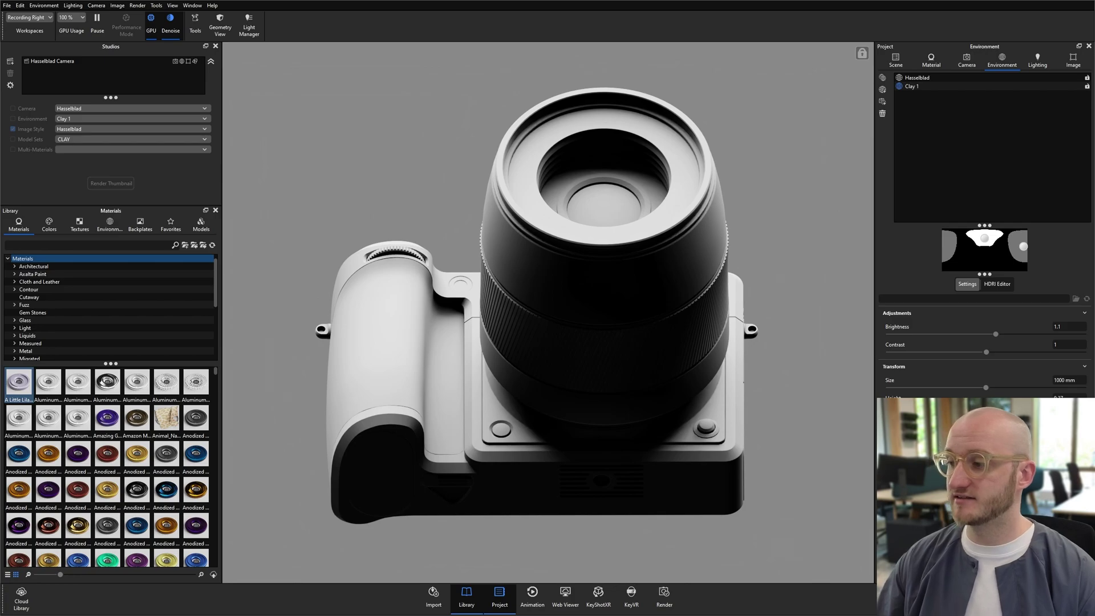
- Change the HDRI background colour of the Clay 1 environment to a light grey
{"action": "left_click", "coordinate": [997, 284]}
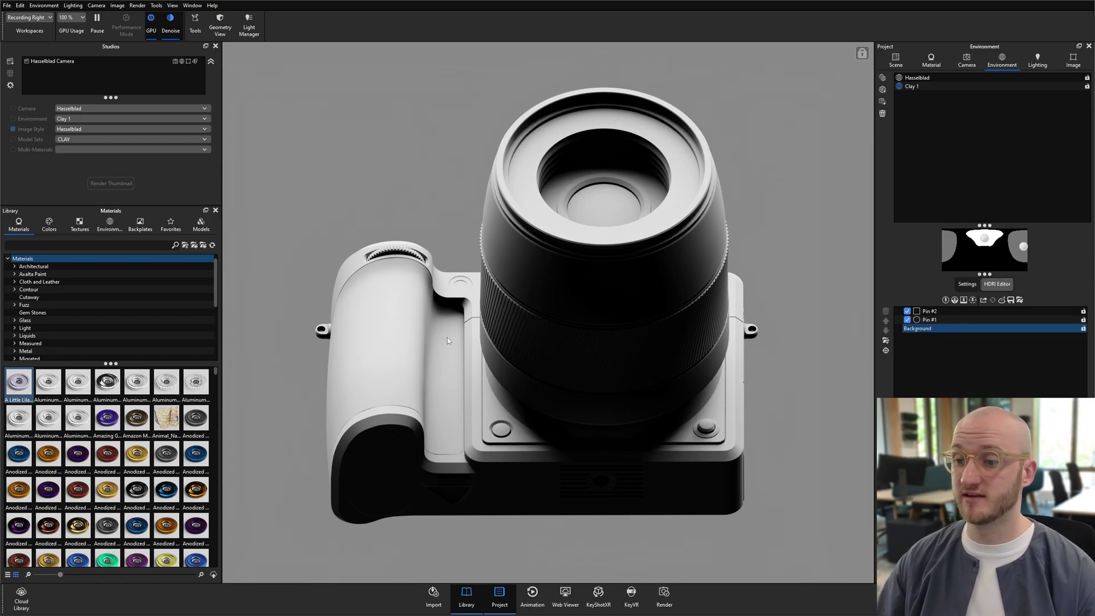
{"action": "double_click", "coordinate": [937, 329]}
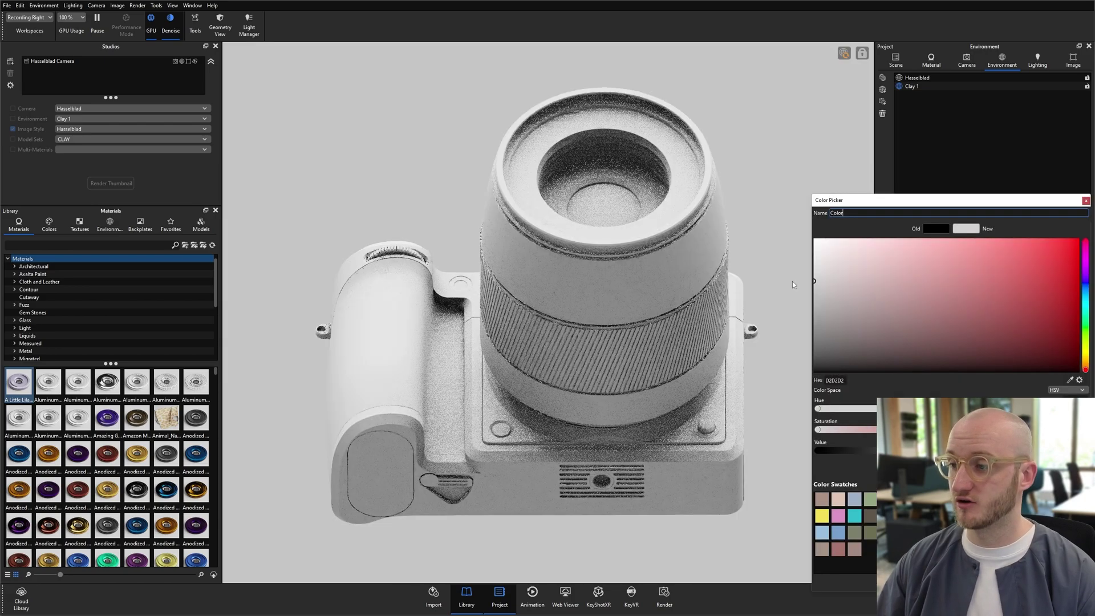
{"action": "left_click_drag", "start_coordinate": [792, 282], "coordinate": [792, 234]}
{"action": "key", "text": "Return"}
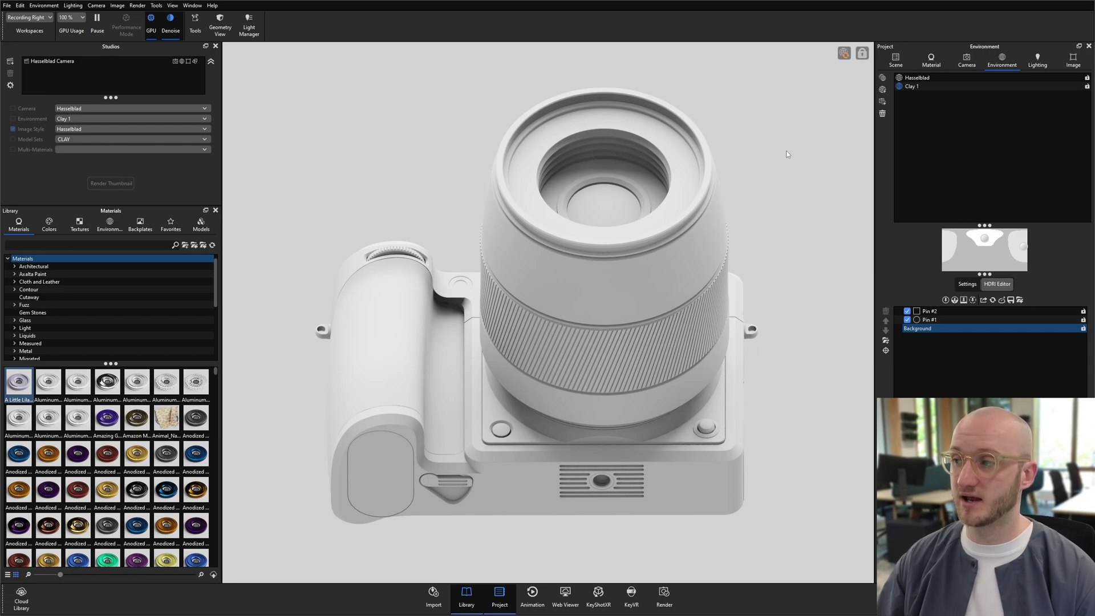
- Add a new blank environment and set its HDRI background colour to white (FFFFFF)
{"action": "left_click", "coordinate": [926, 79]}
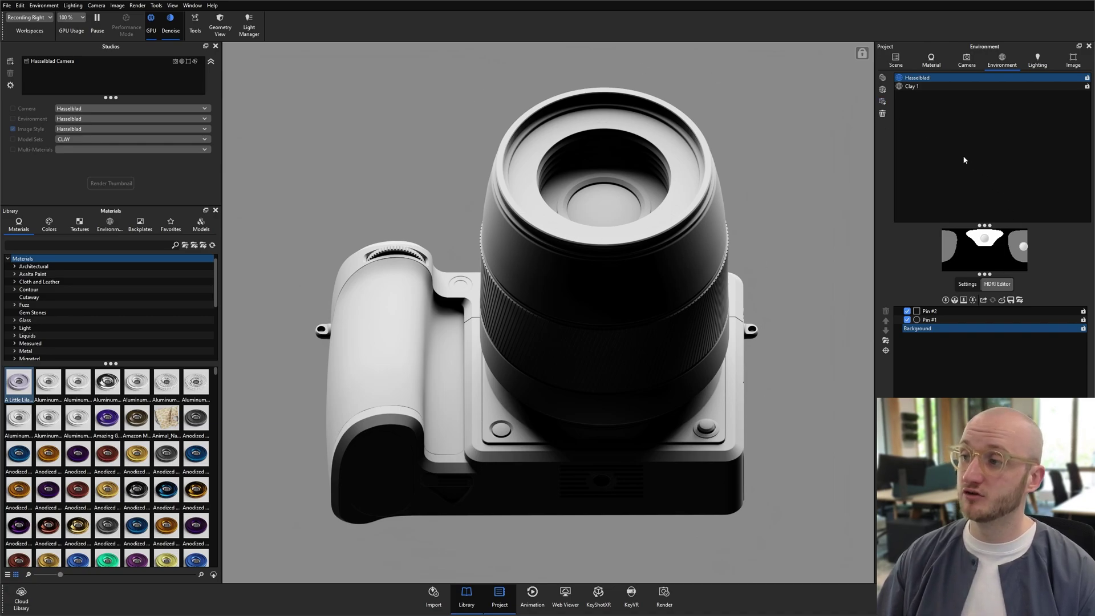
{"action": "left_click", "coordinate": [883, 90]}
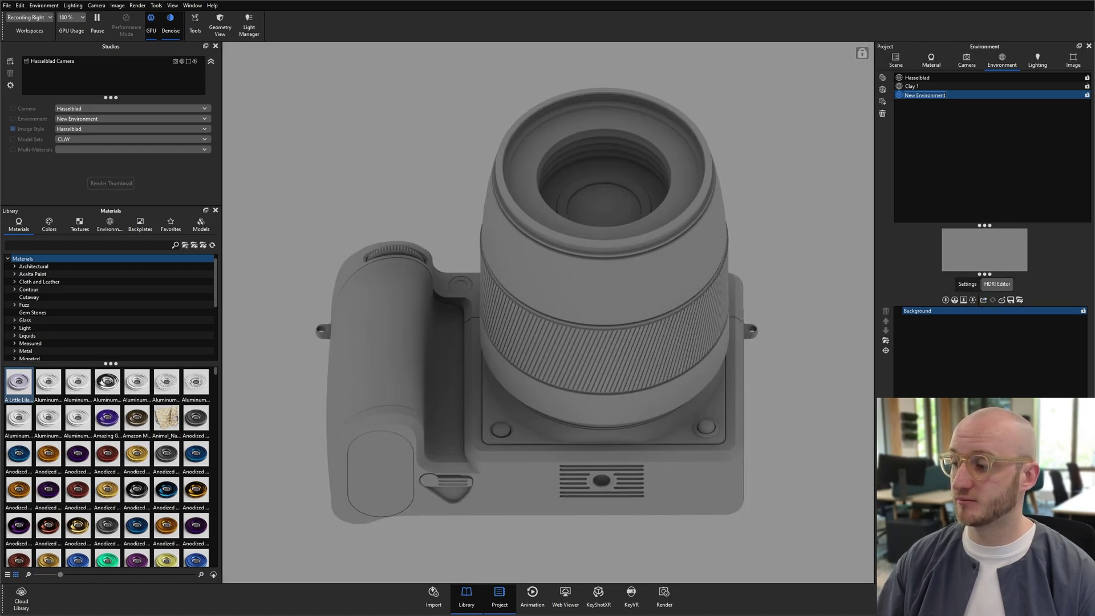
{"action": "left_click", "coordinate": [946, 433]}
{"action": "left_click_drag", "start_coordinate": [907, 333], "coordinate": [794, 159]}
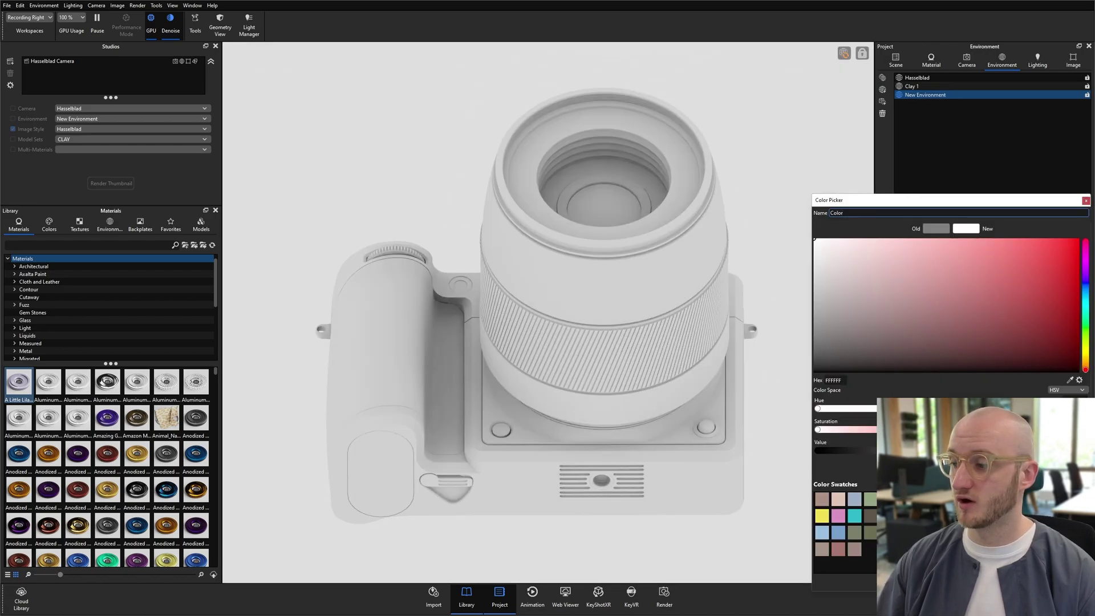
{"action": "key", "text": "Return"}
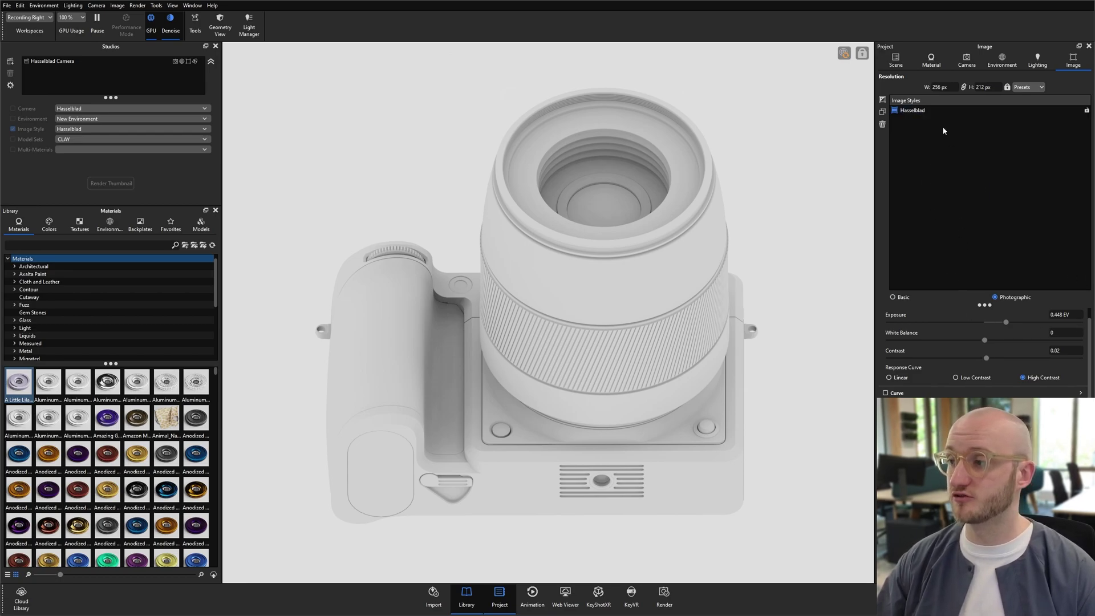
- Add an image style named Clay and switch it to Photographic mode
{"action": "left_click", "coordinate": [883, 99]}
{"action": "type", "text": "Clay"}
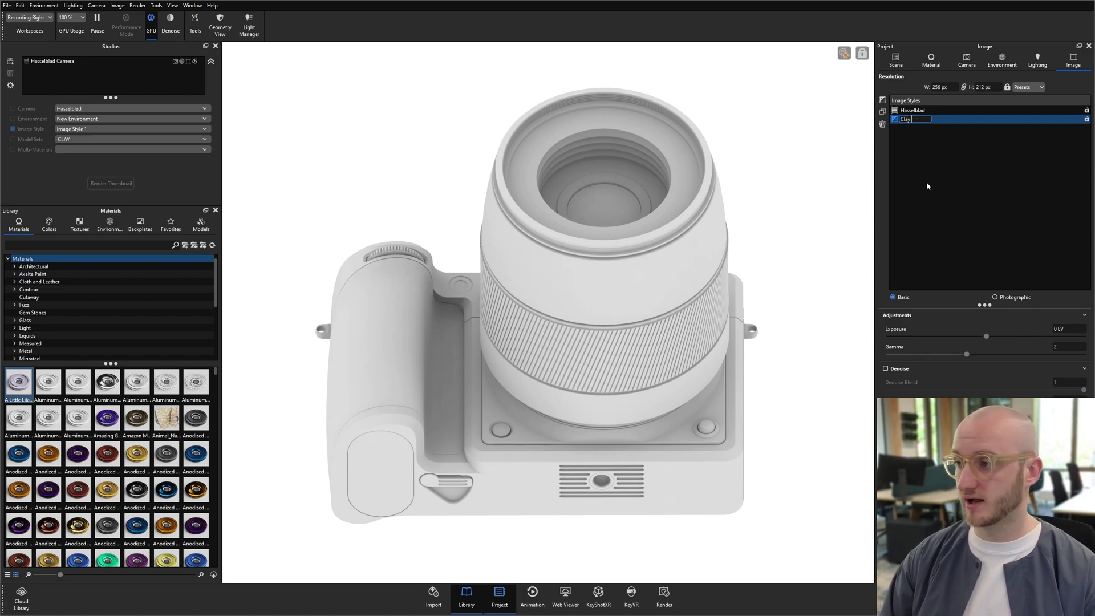
{"action": "key", "text": "Return"}
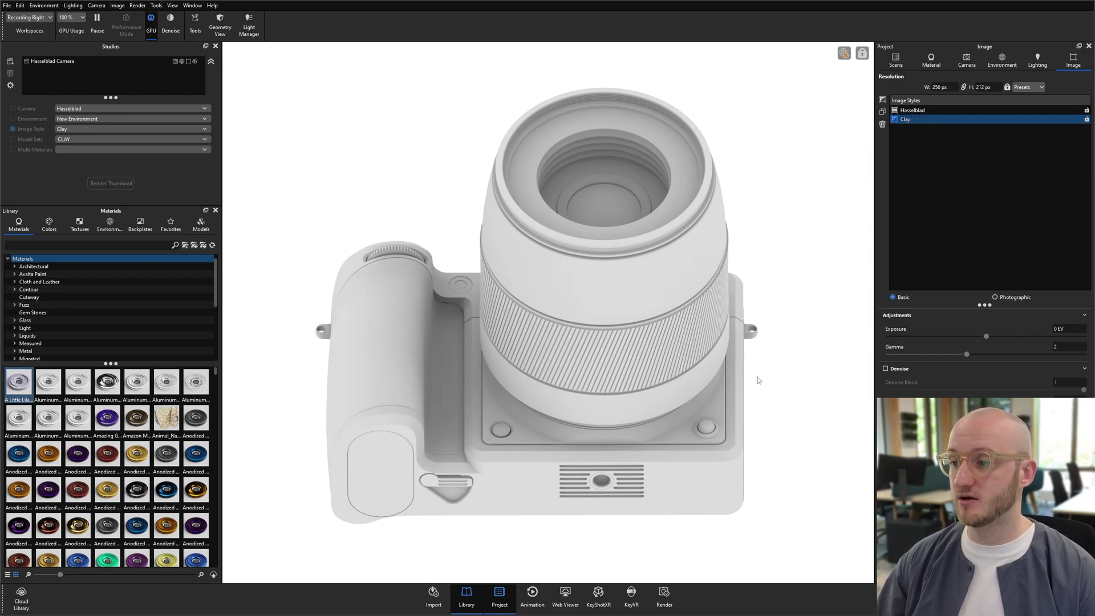
{"action": "left_click", "coordinate": [1012, 297]}
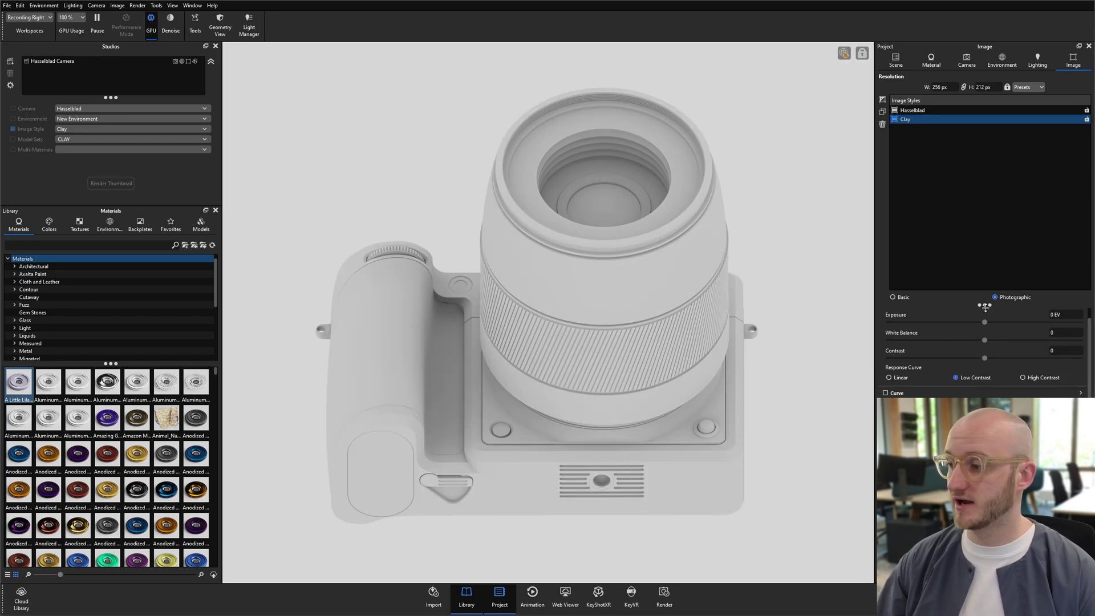
- Set the Clay image style's background colour to a very light grey and enable Denoise
{"action": "left_click_drag", "start_coordinate": [985, 306], "coordinate": [985, 193]}
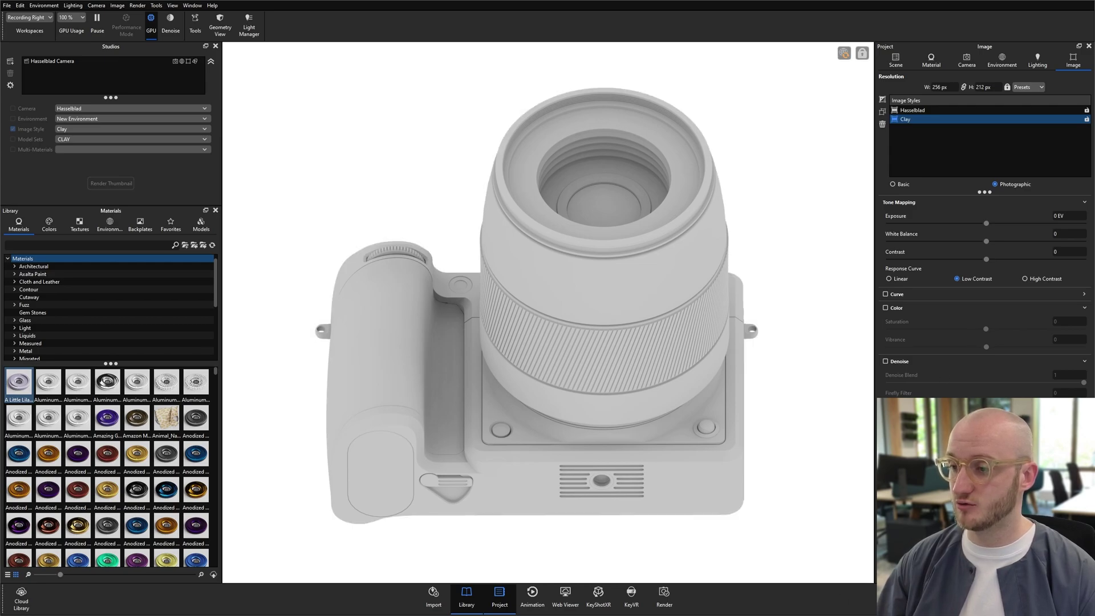
{"action": "left_click", "coordinate": [938, 411]}
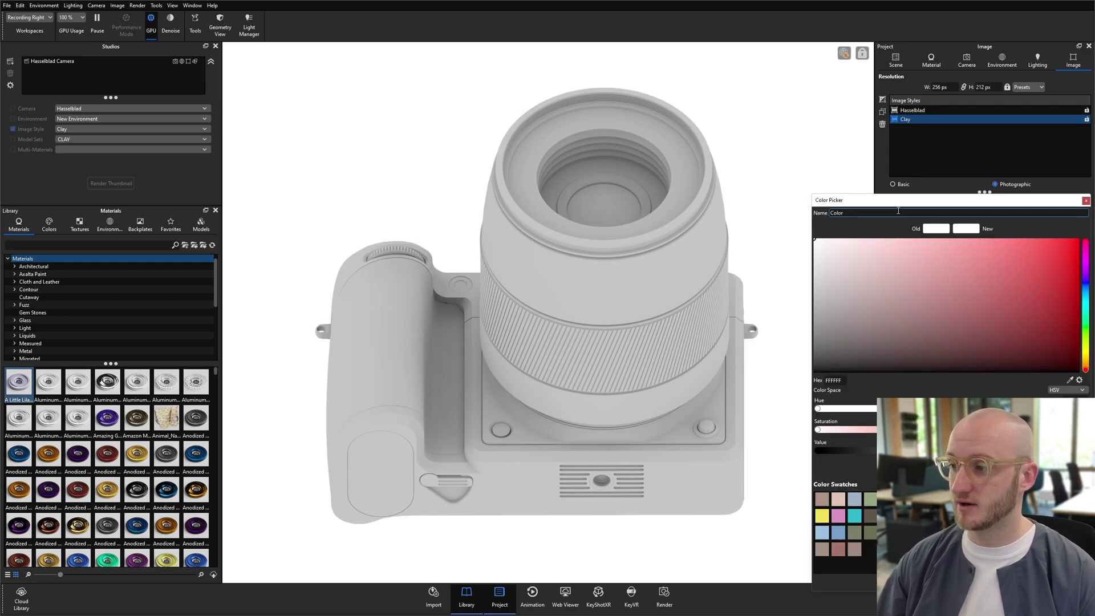
{"action": "left_click_drag", "start_coordinate": [898, 200], "coordinate": [883, 107]}
{"action": "mouse_move", "coordinate": [821, 153]}
{"action": "left_mouse_down"}
{"action": "mouse_move", "coordinate": [790, 195]}
{"action": "mouse_move", "coordinate": [769, 173]}
{"action": "mouse_move", "coordinate": [762, 205]}
{"action": "mouse_move", "coordinate": [760, 170]}
{"action": "mouse_move", "coordinate": [754, 205]}
{"action": "mouse_move", "coordinate": [759, 161]}
{"action": "left_mouse_up"}
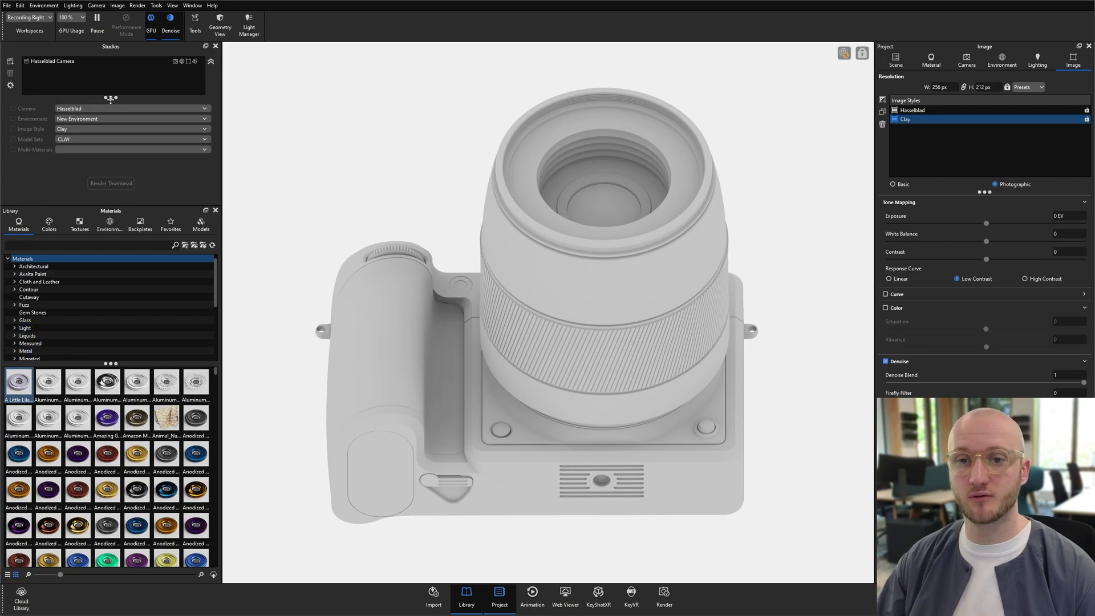
- Add a studio named Clay and link the Clay image style and a model set to it
{"action": "left_click", "coordinate": [12, 65]}
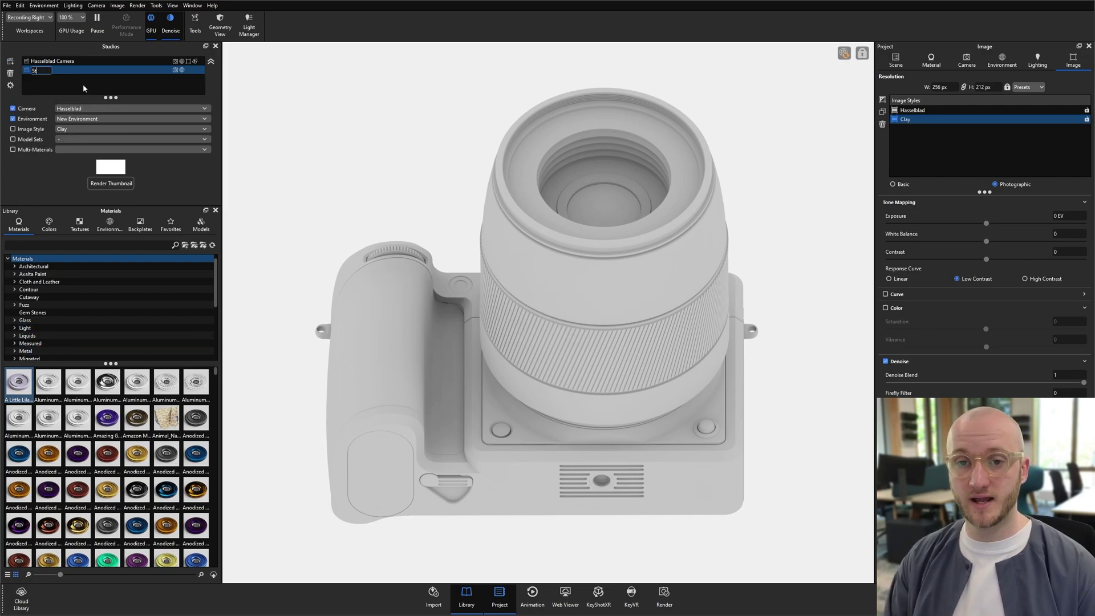
{"action": "type", "text": "Clay"}
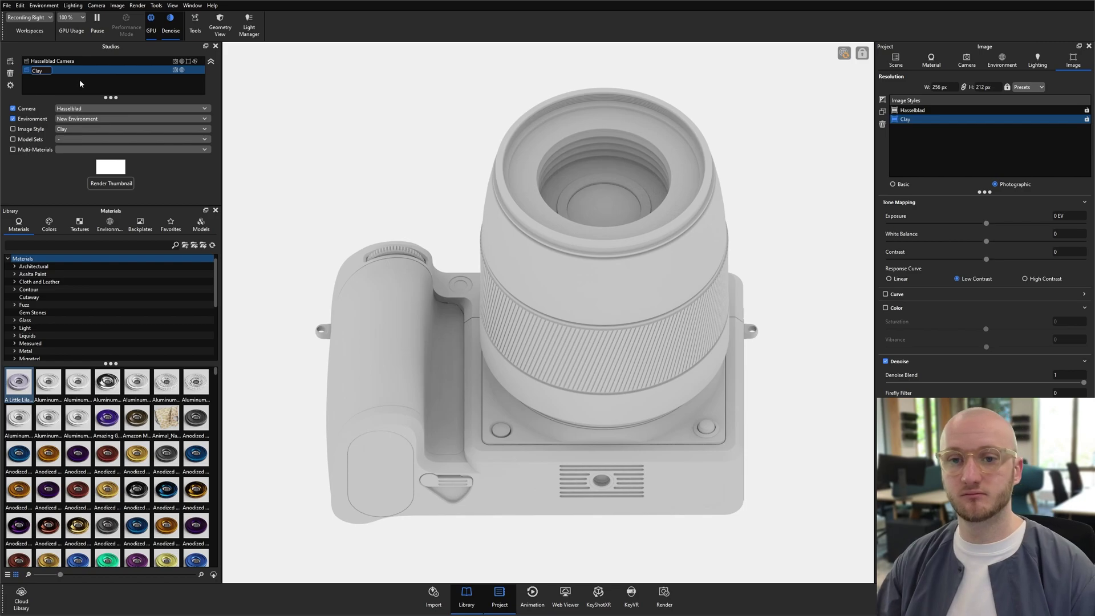
{"action": "left_click", "coordinate": [77, 87]}
{"action": "left_click", "coordinate": [32, 131]}
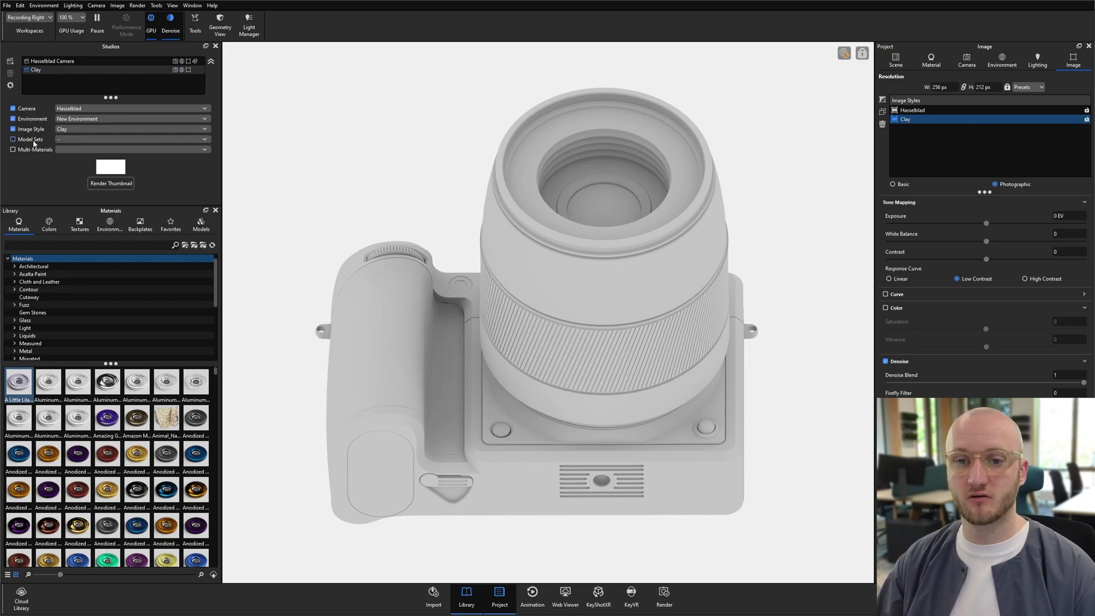
- Compare the two finished setups by activating the Hasselblad Camera studio and returning to the Clay studio
{"action": "left_click", "coordinate": [63, 63]}
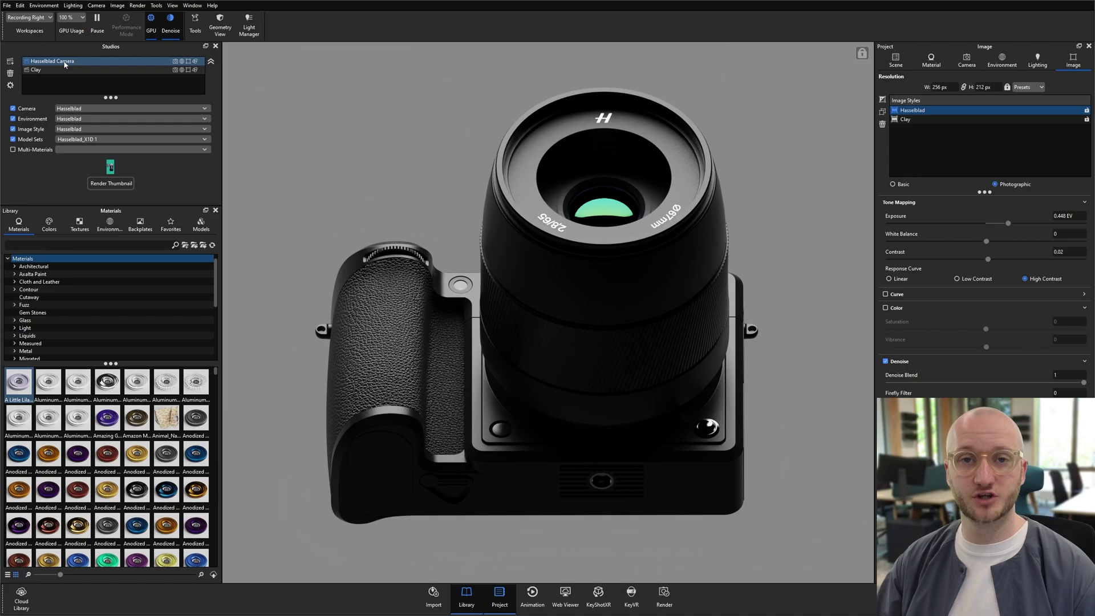
{"action": "left_click", "coordinate": [60, 70]}
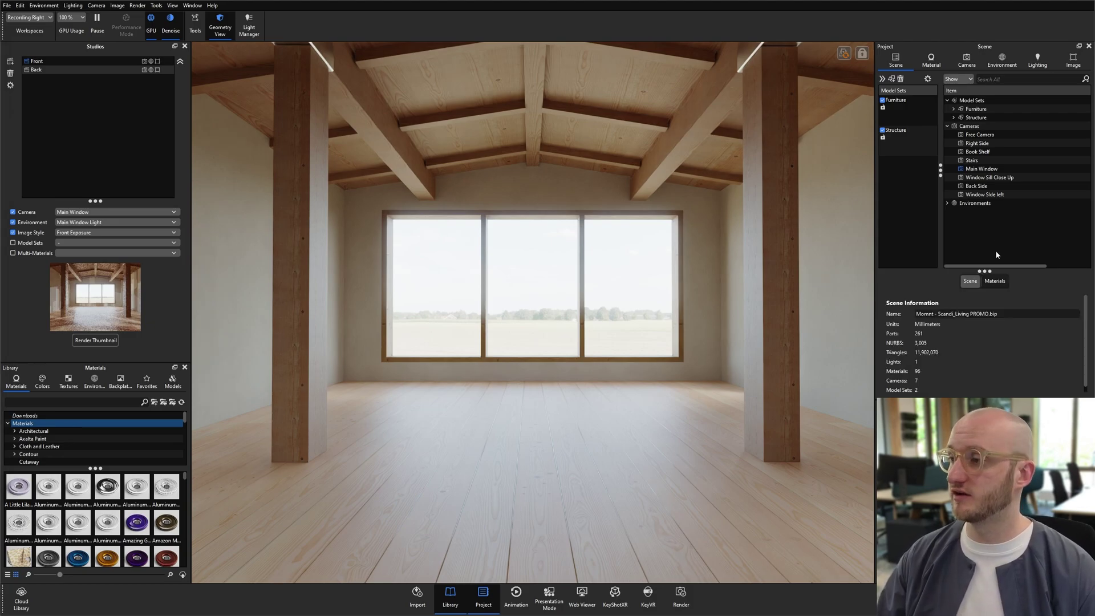
- Select all parts in the scene that use the Window Glass material
{"action": "left_click", "coordinate": [994, 282]}
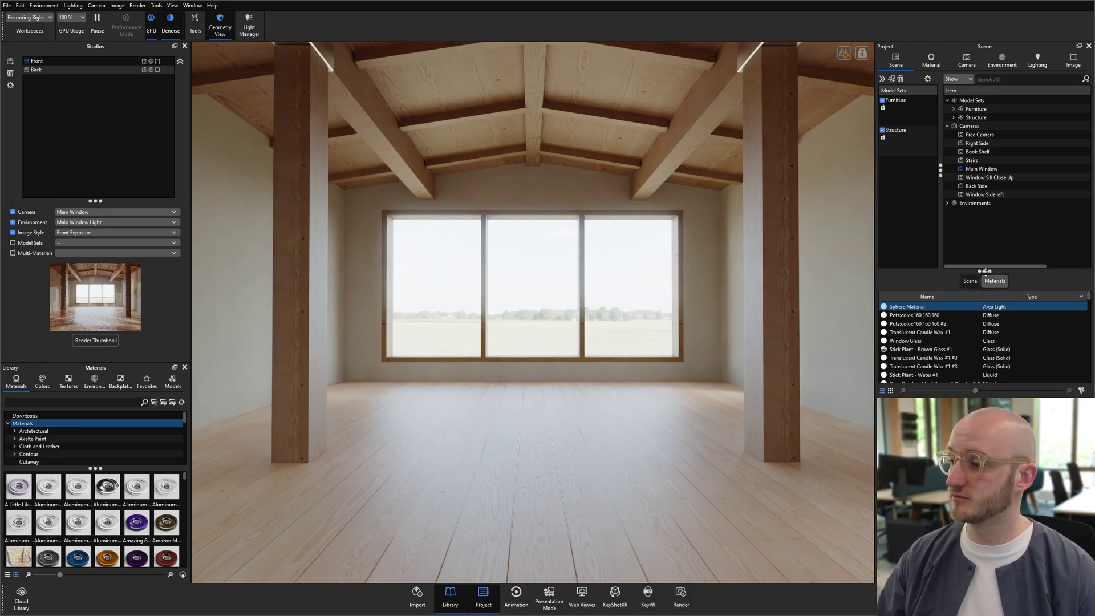
{"action": "left_click_drag", "start_coordinate": [984, 271], "coordinate": [984, 254]}
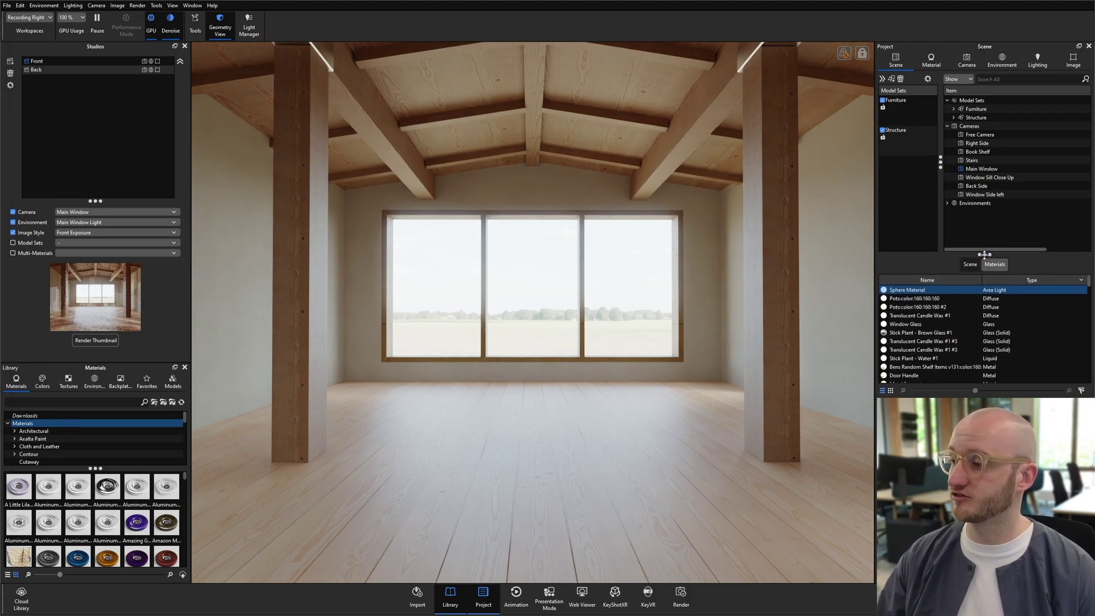
{"action": "left_click", "coordinate": [972, 323]}
{"action": "left_click", "coordinate": [977, 333], "text": "shift"}
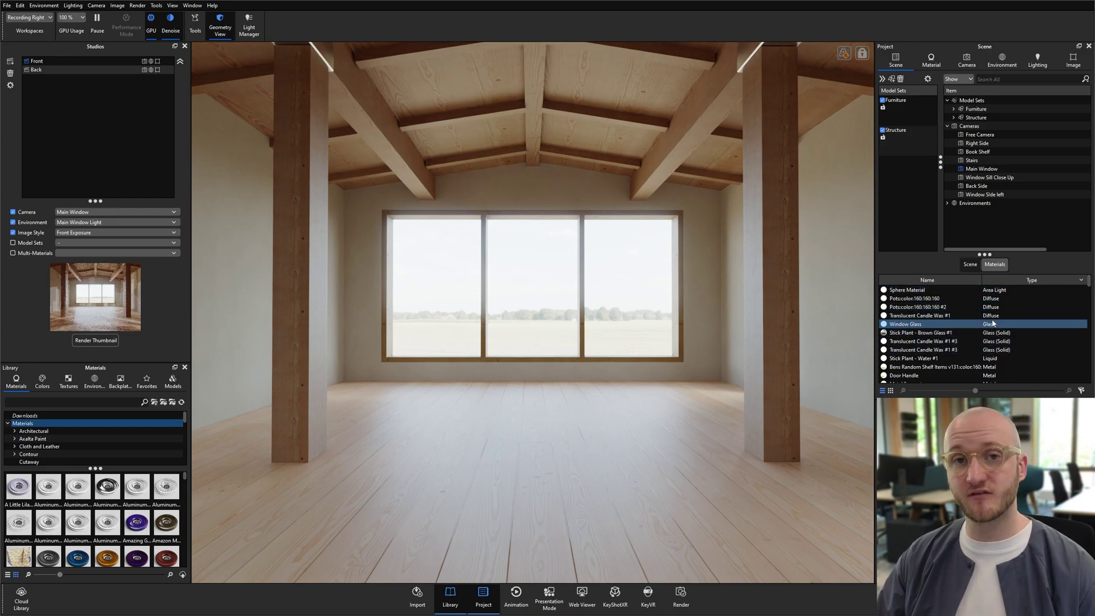
{"action": "left_click", "coordinate": [1012, 326]}
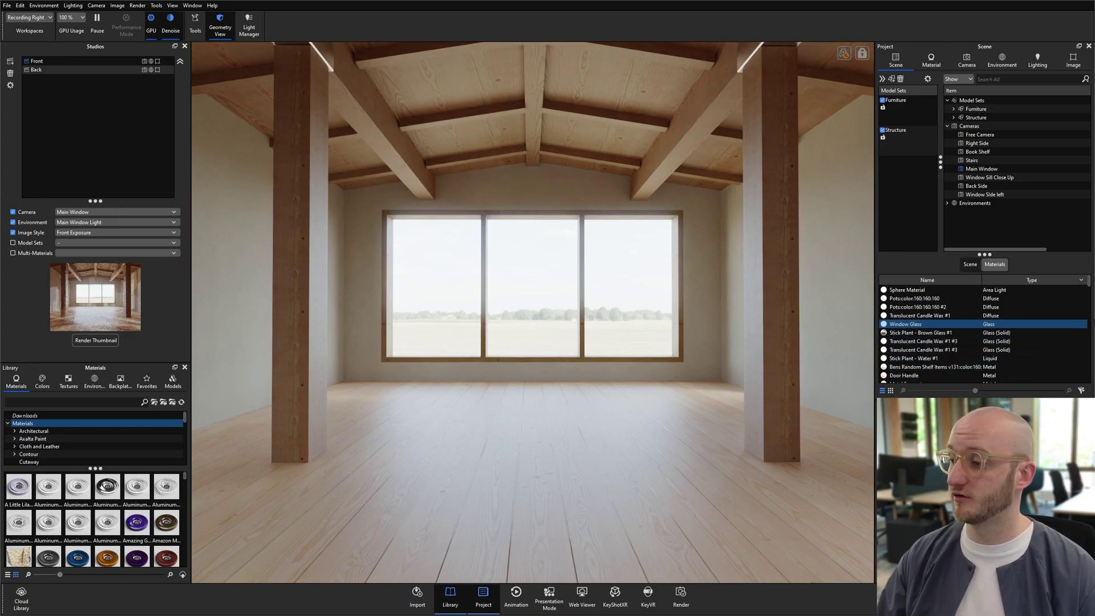
{"action": "right_click", "coordinate": [997, 330]}
{"action": "left_click", "coordinate": [1033, 408]}
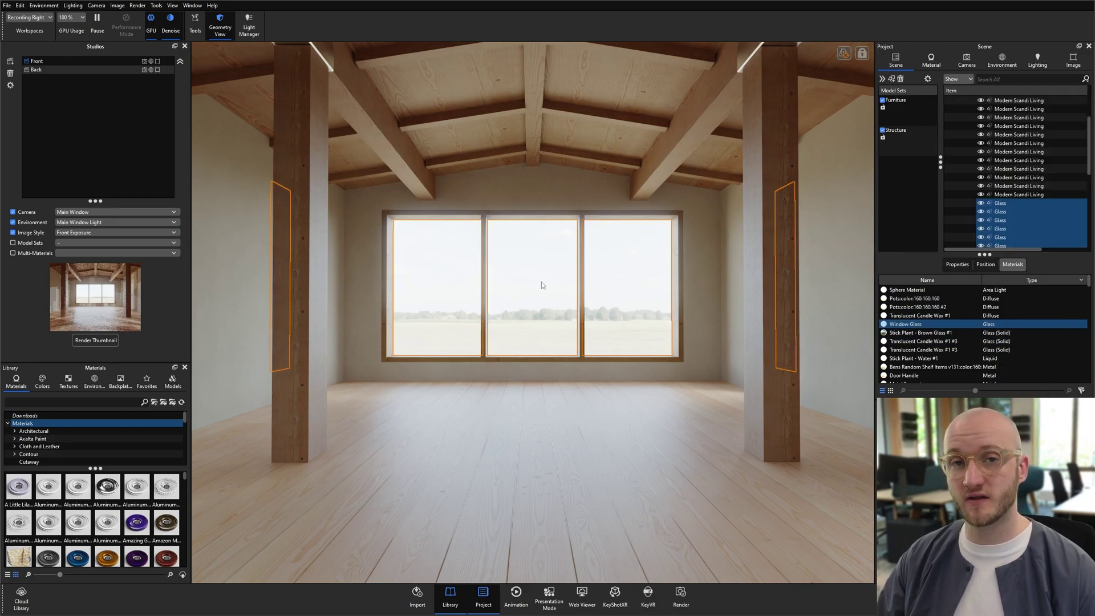
- Add the selected glass parts to a new group named Windows inside the Structure model set
{"action": "right_click", "coordinate": [1011, 210]}
{"action": "left_click", "coordinate": [994, 420]}
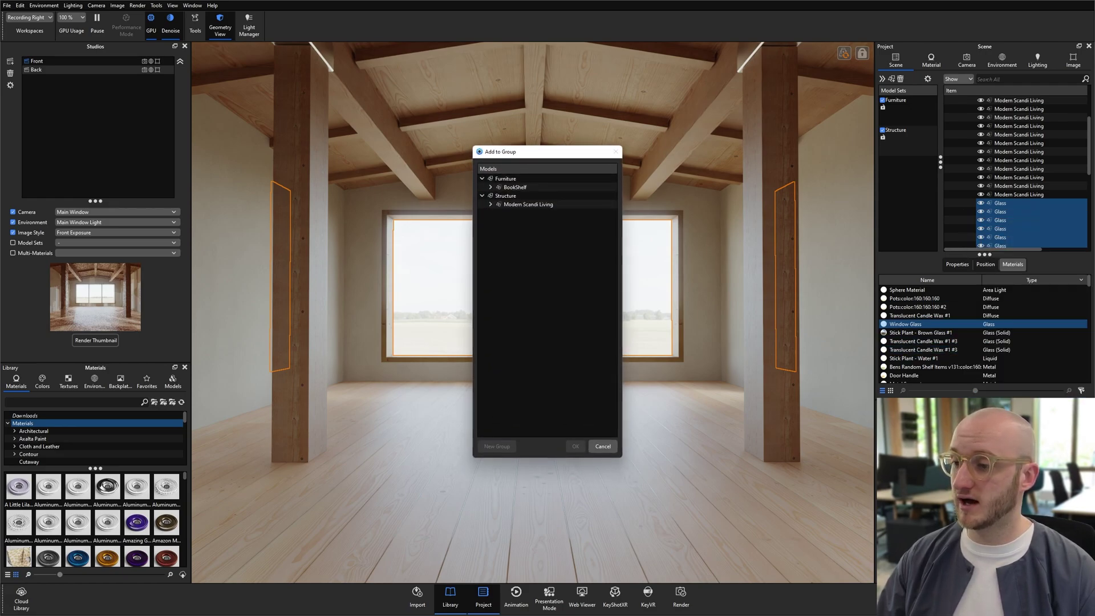
{"action": "left_click", "coordinate": [504, 198]}
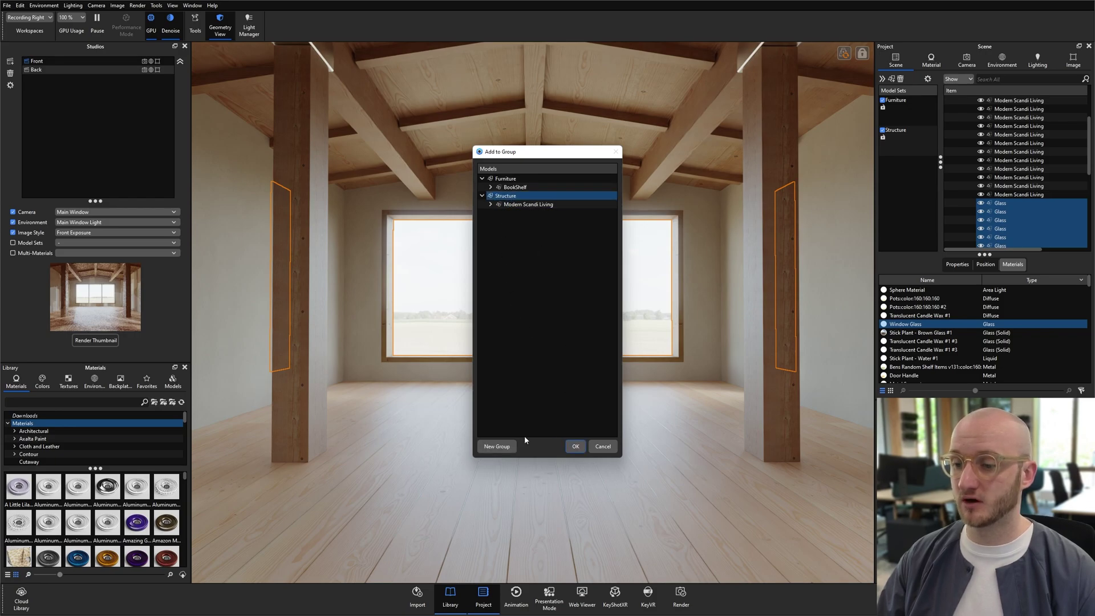
{"action": "left_click", "coordinate": [512, 446]}
{"action": "type", "text": "Window"}
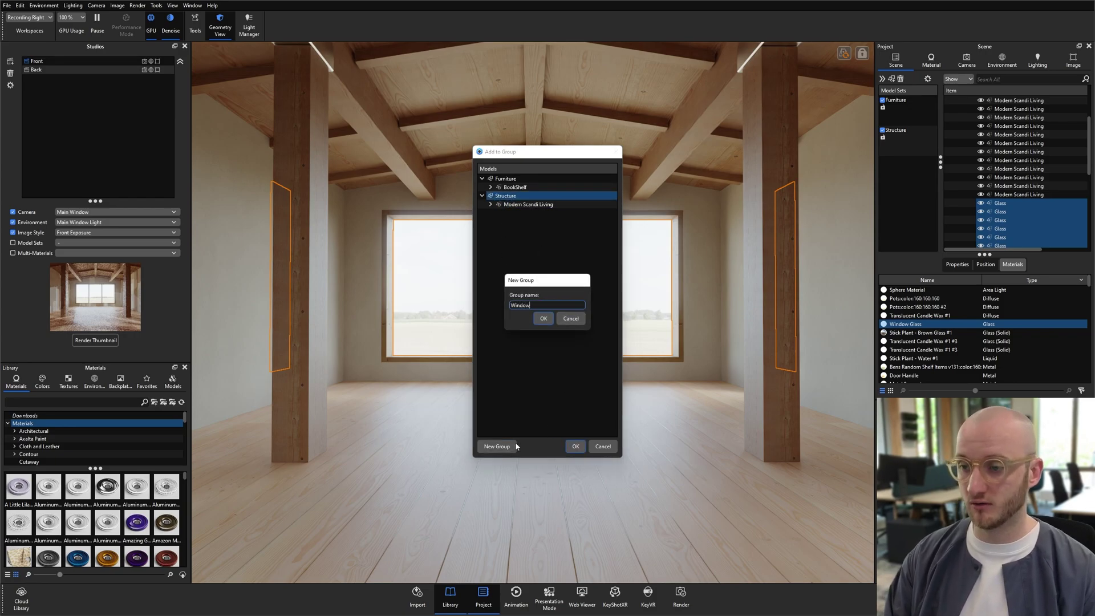
{"action": "type", "text": "s"}
{"action": "key", "text": "Return"}
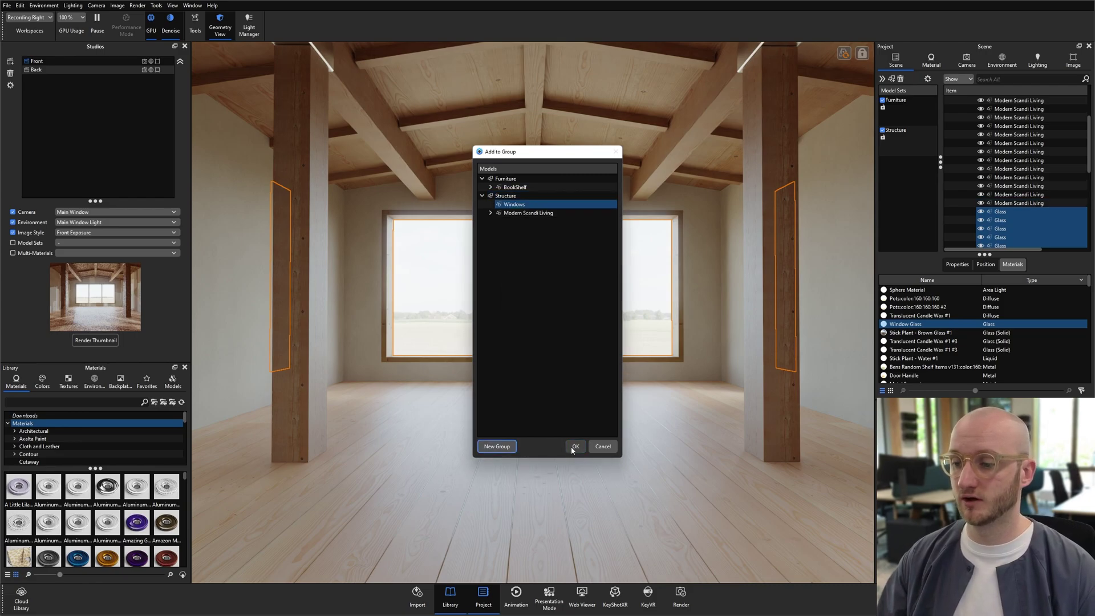
{"action": "left_click", "coordinate": [575, 446]}
{"action": "left_click", "coordinate": [682, 320]}
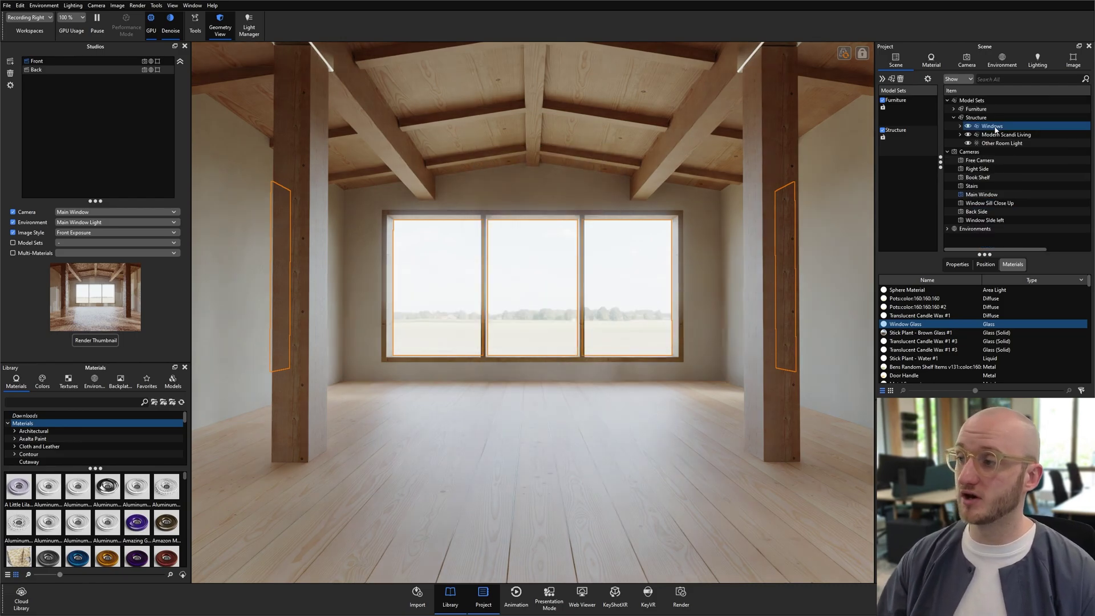
- Find the Interior Diffuse White material in the library and apply it to the Modern Scandi Living group
{"action": "left_click", "coordinate": [1015, 135]}
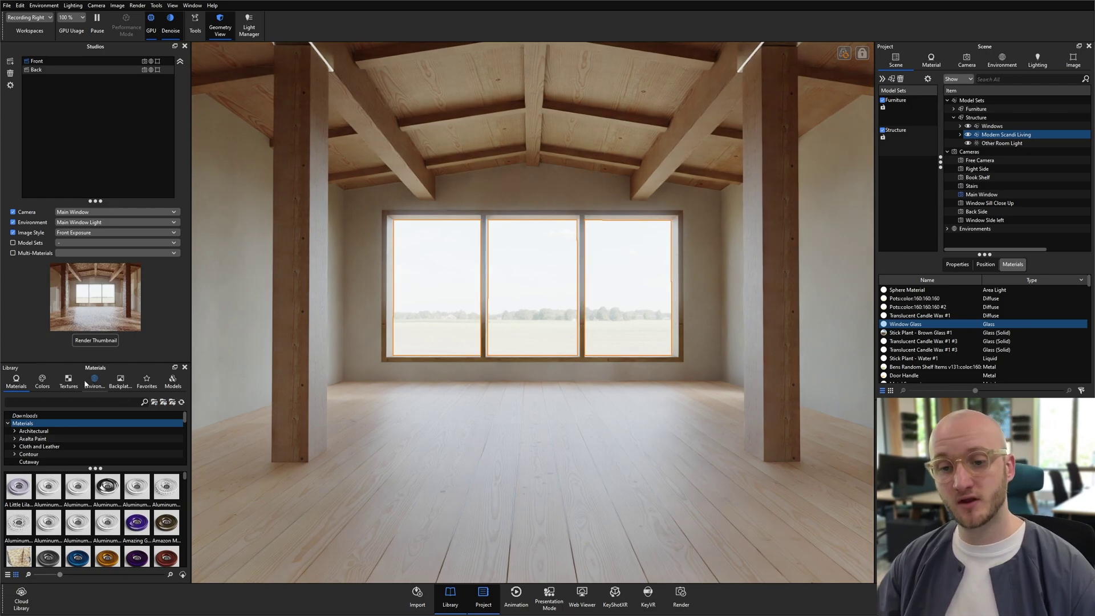
{"action": "left_click_drag", "start_coordinate": [87, 368], "coordinate": [89, 251]}
{"action": "left_click", "coordinate": [39, 287]}
{"action": "type", "text": "clay"}
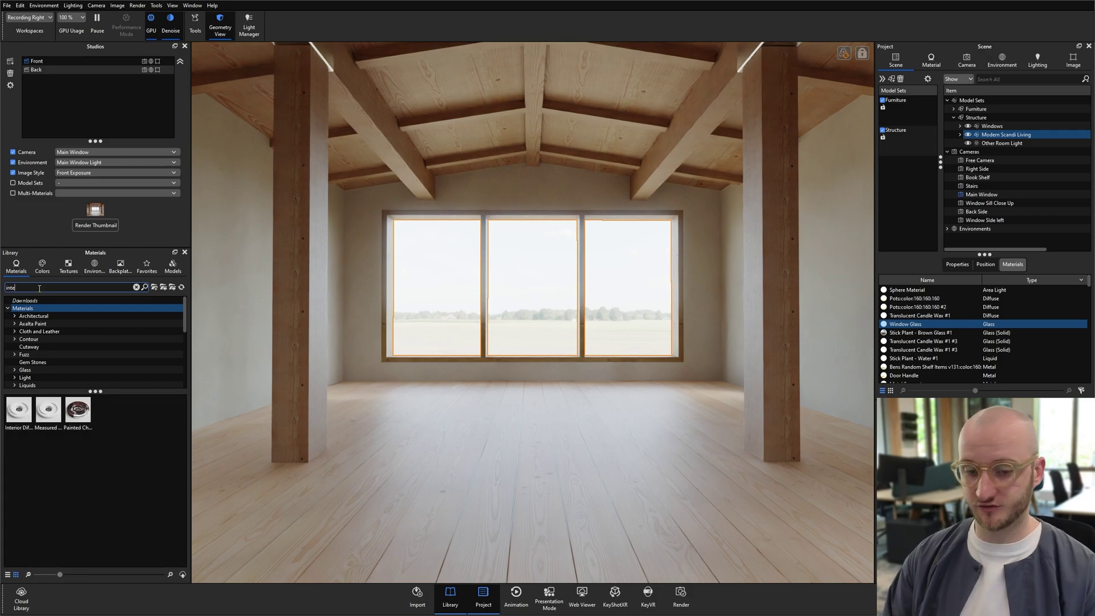
{"action": "left_click_drag", "start_coordinate": [19, 412], "coordinate": [1010, 145]}
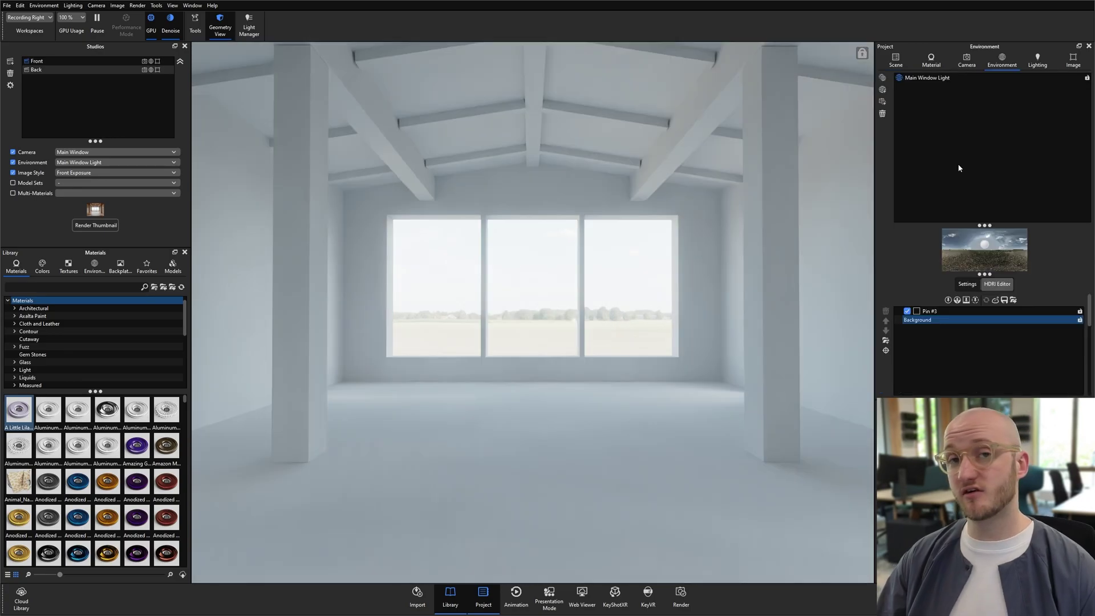
- Duplicate the Main Window Light environment
{"action": "left_click", "coordinate": [941, 78]}
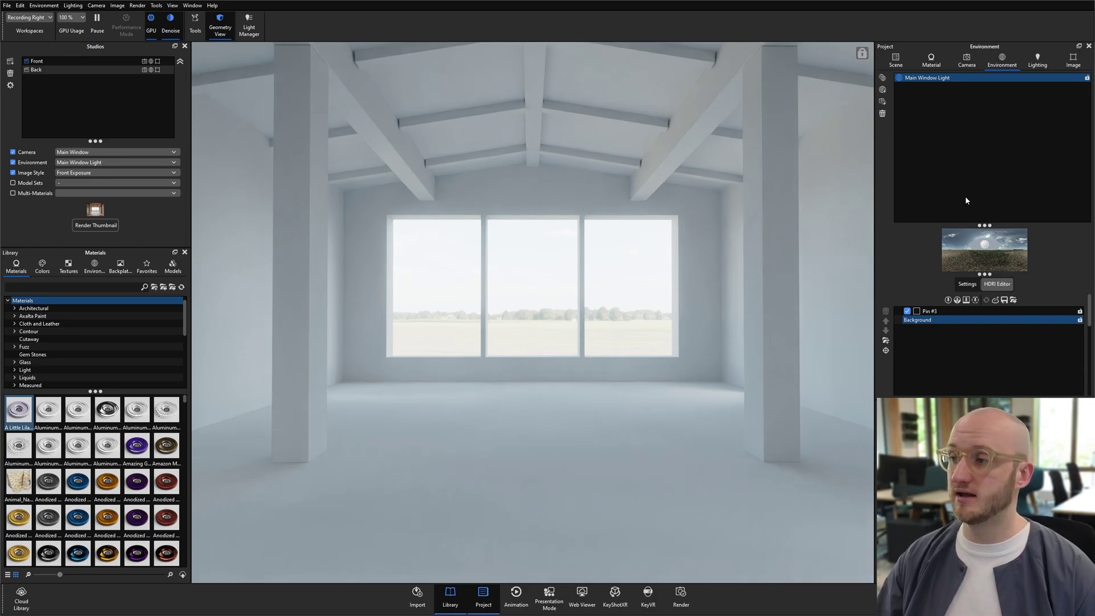
{"action": "left_click", "coordinate": [882, 77]}
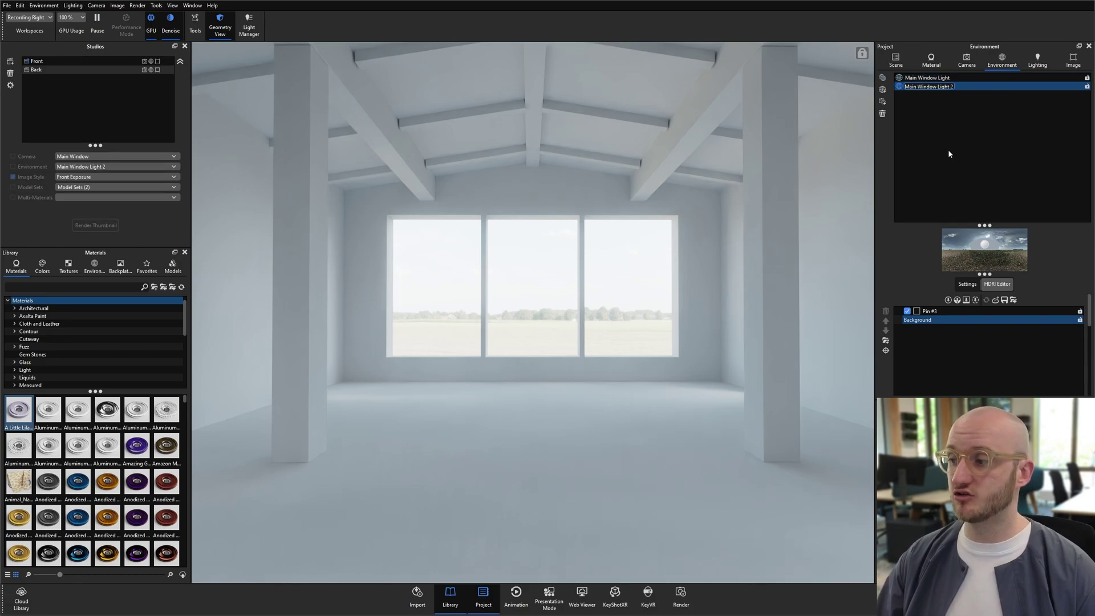
{"action": "left_click", "coordinate": [948, 149]}
- Switch the duplicated environment's background to a solid colour and set that colour to a mid grey
{"action": "left_click", "coordinate": [975, 283]}
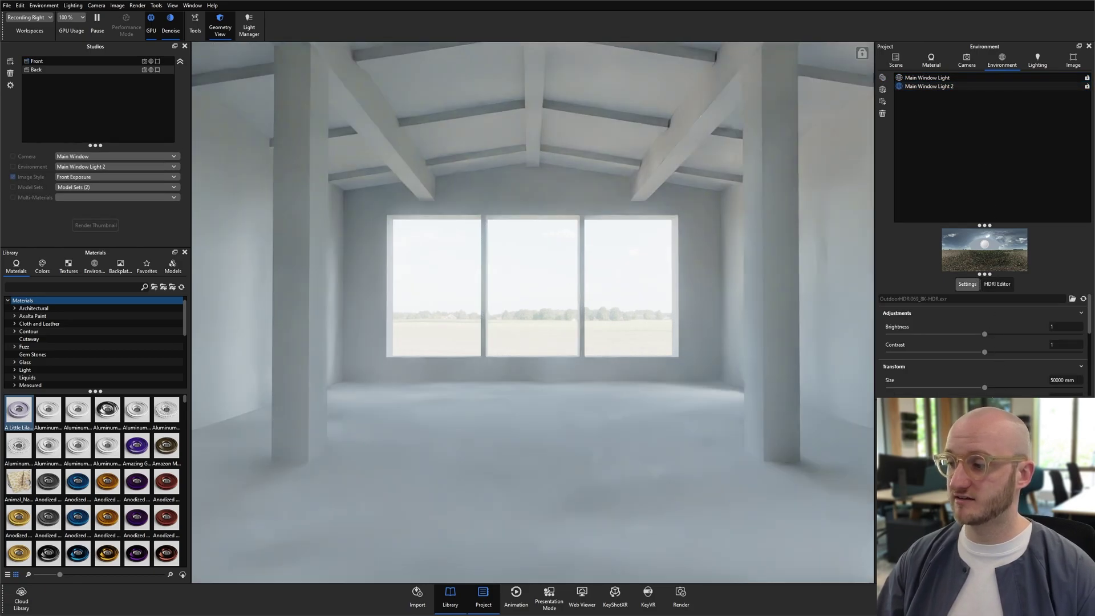
{"action": "scroll", "coordinate": [992, 369], "scroll_direction": "down", "scroll_amount": 2}
{"action": "scroll", "coordinate": [943, 337], "scroll_direction": "down", "scroll_amount": 2}
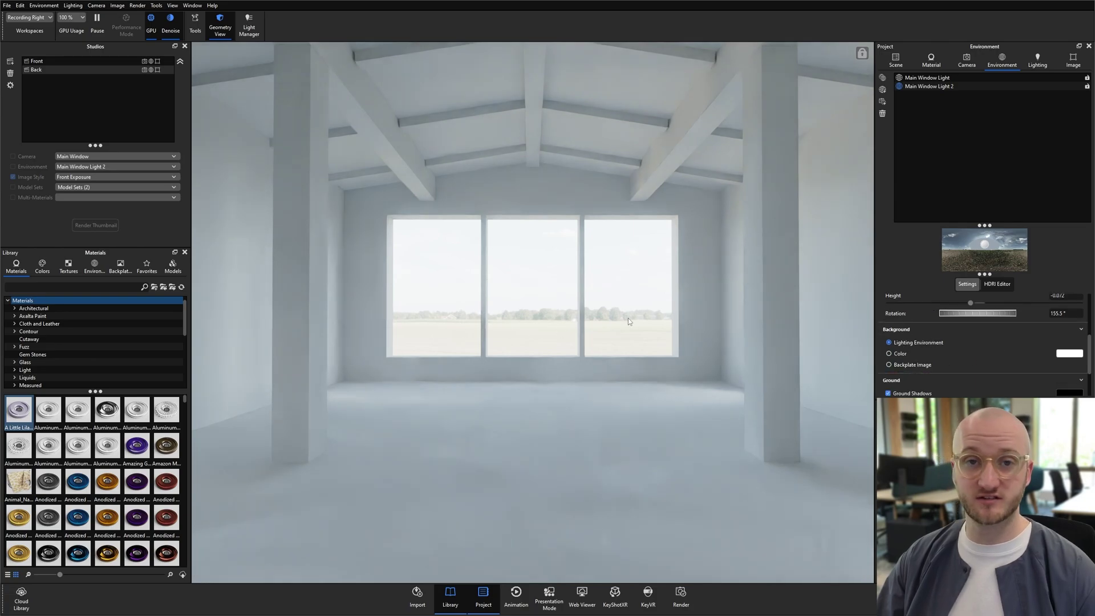
{"action": "left_click", "coordinate": [889, 354]}
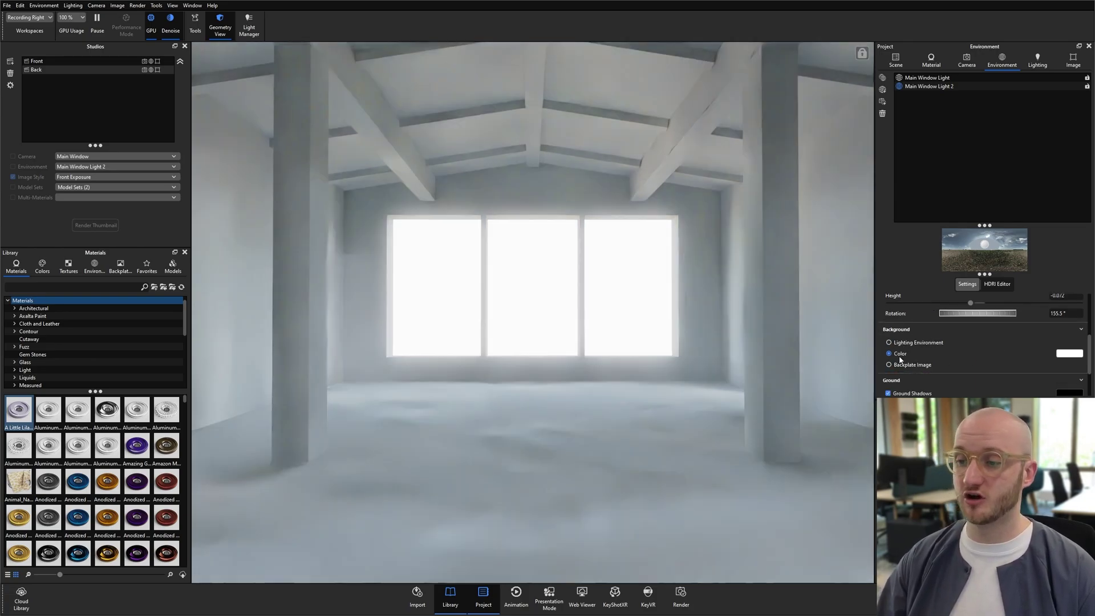
{"action": "left_click", "coordinate": [1069, 353]}
{"action": "mouse_move", "coordinate": [824, 243]}
{"action": "left_mouse_down"}
{"action": "mouse_move", "coordinate": [834, 247]}
{"action": "mouse_move", "coordinate": [802, 281]}
{"action": "mouse_move", "coordinate": [793, 343]}
{"action": "left_mouse_up"}
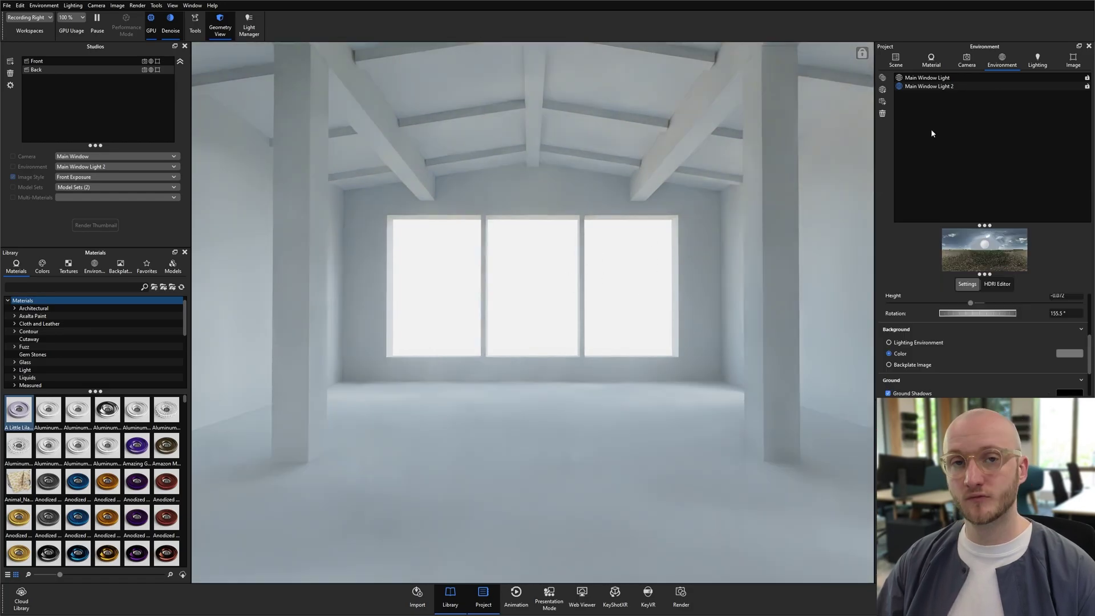
- Add a new blank environment and set its HDRI background colour to a dark grey
{"action": "left_click", "coordinate": [882, 90]}
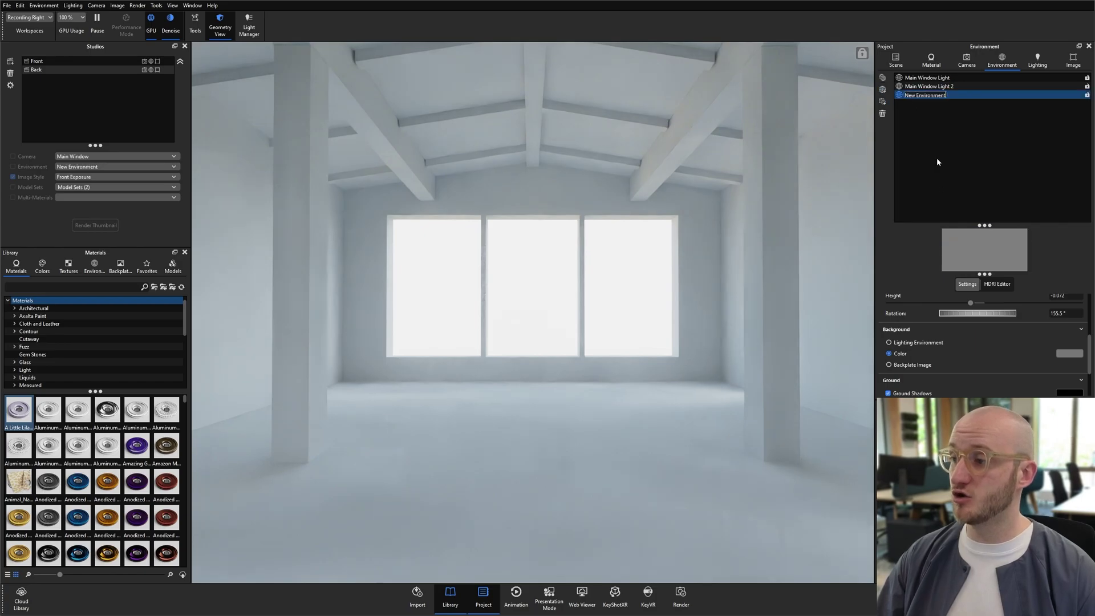
{"action": "left_click", "coordinate": [917, 150]}
{"action": "left_click", "coordinate": [918, 95]}
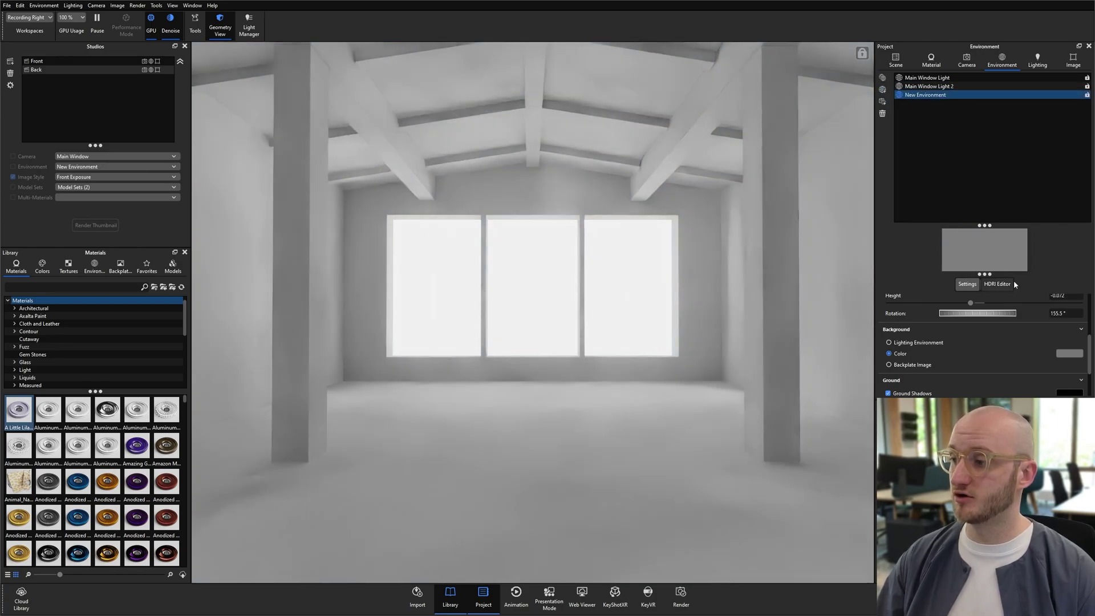
{"action": "left_click", "coordinate": [1001, 284]}
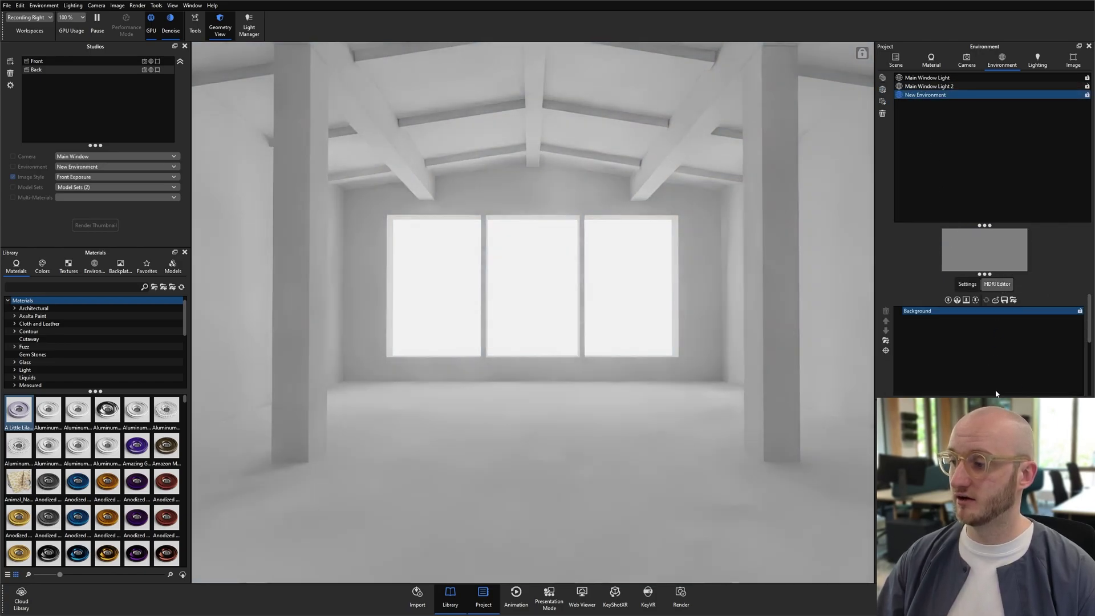
{"action": "scroll", "coordinate": [995, 337], "scroll_direction": "down", "scroll_amount": 3}
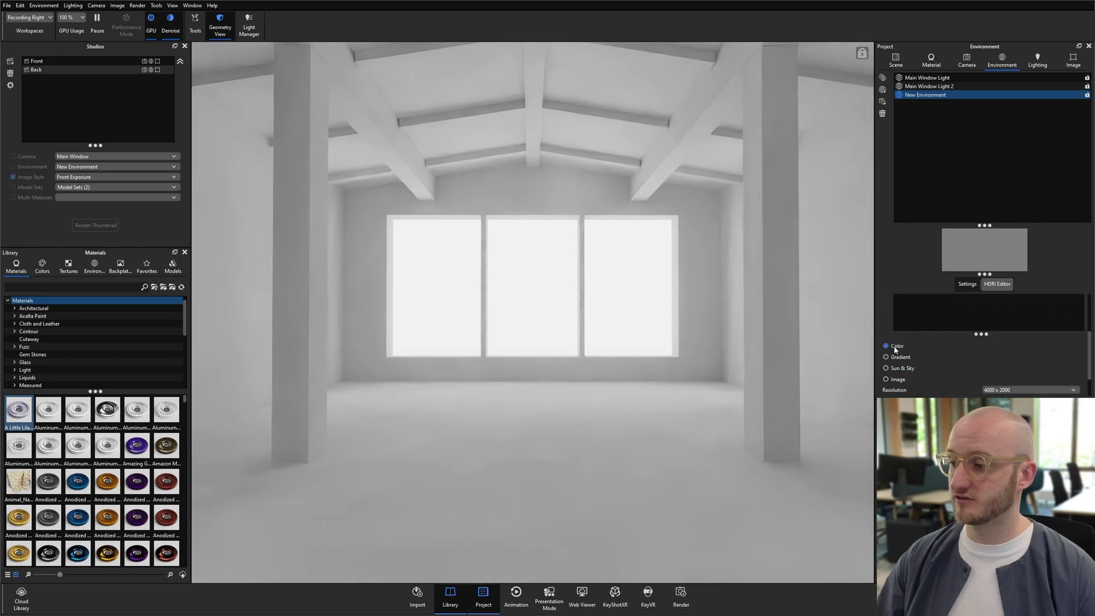
{"action": "left_click", "coordinate": [1055, 359]}
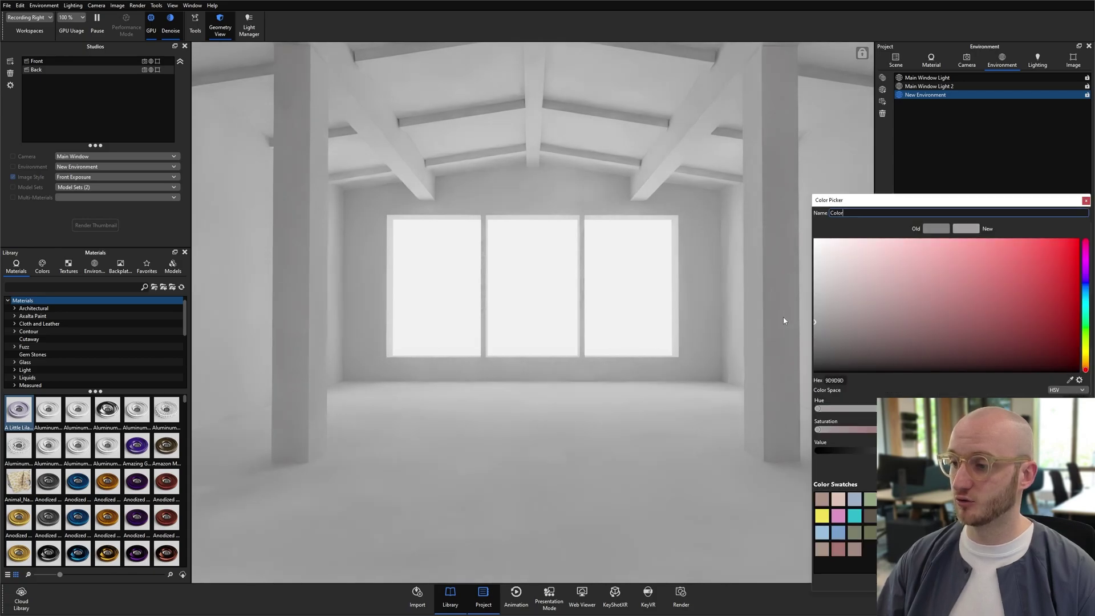
{"action": "left_click_drag", "start_coordinate": [782, 316], "coordinate": [768, 359]}
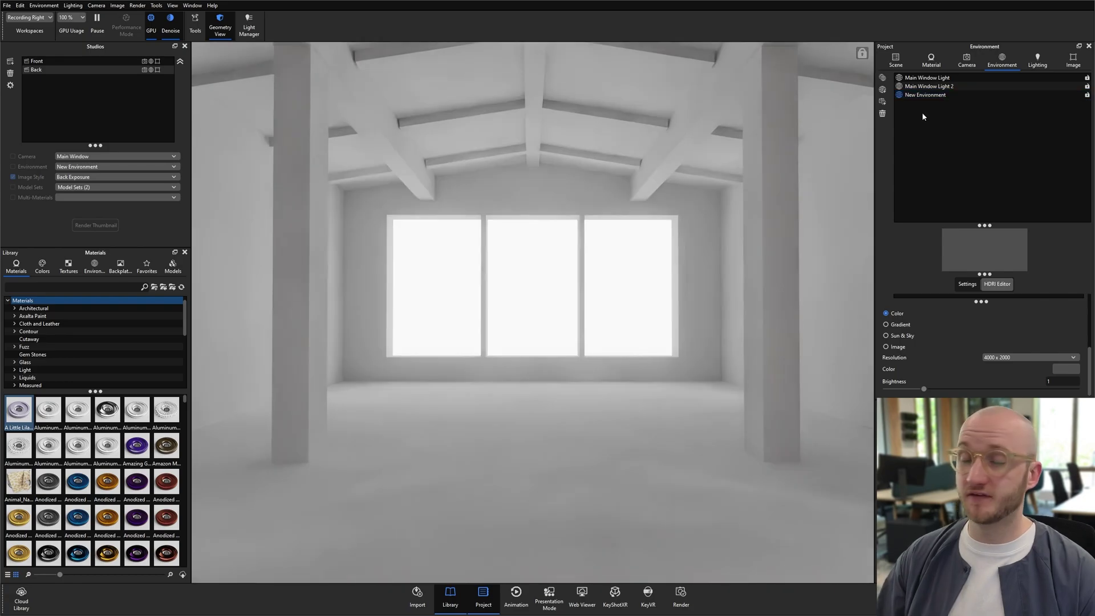
- Activate the Main Window Light 2 environment and add a new image style in Photographic mode
{"action": "left_click", "coordinate": [936, 87]}
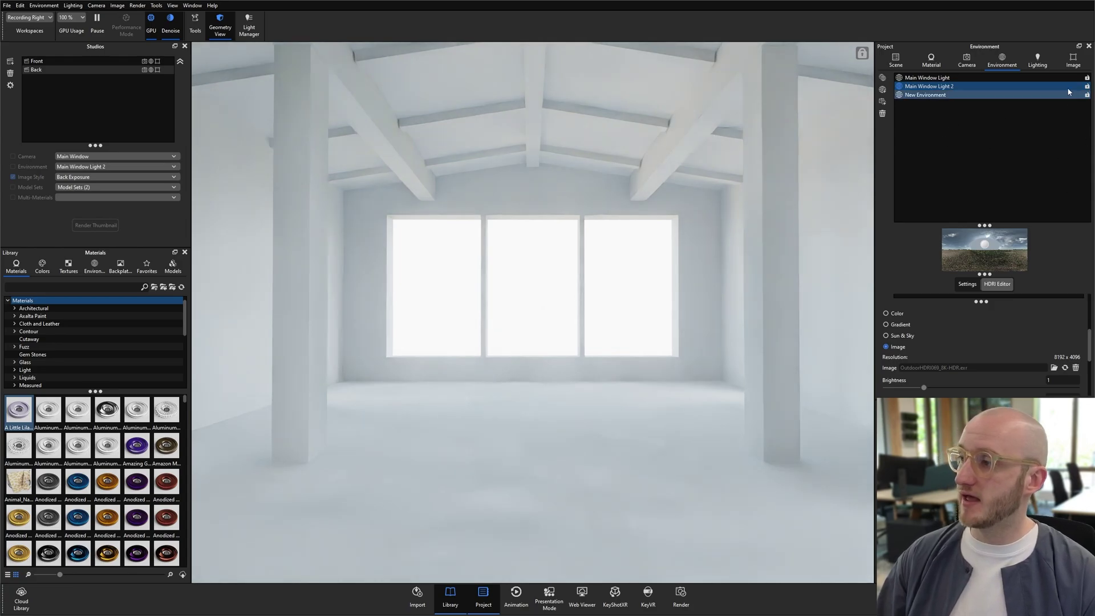
{"action": "left_click", "coordinate": [1069, 62]}
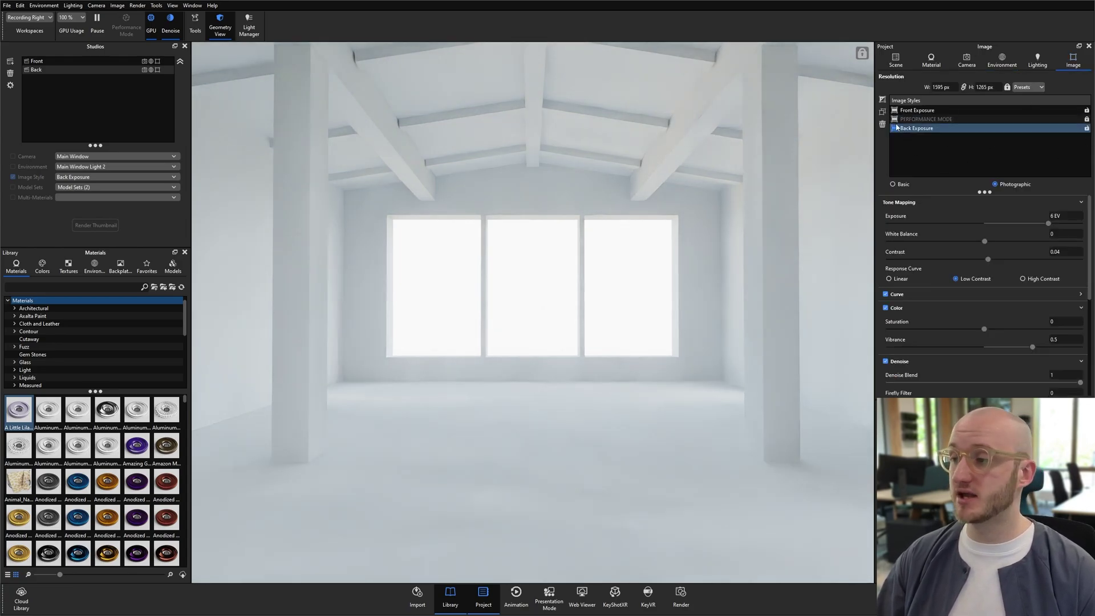
{"action": "left_click", "coordinate": [882, 100]}
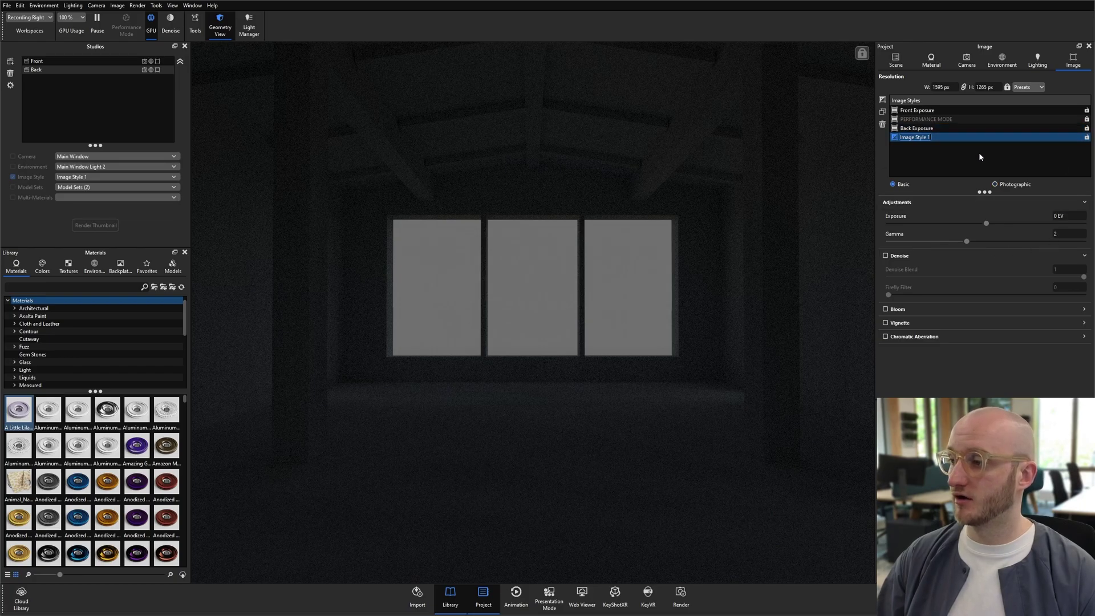
{"action": "left_click", "coordinate": [998, 183]}
- Set the new image style's exposure to 5 EV and enable Denoise
{"action": "left_click", "coordinate": [1076, 217]}
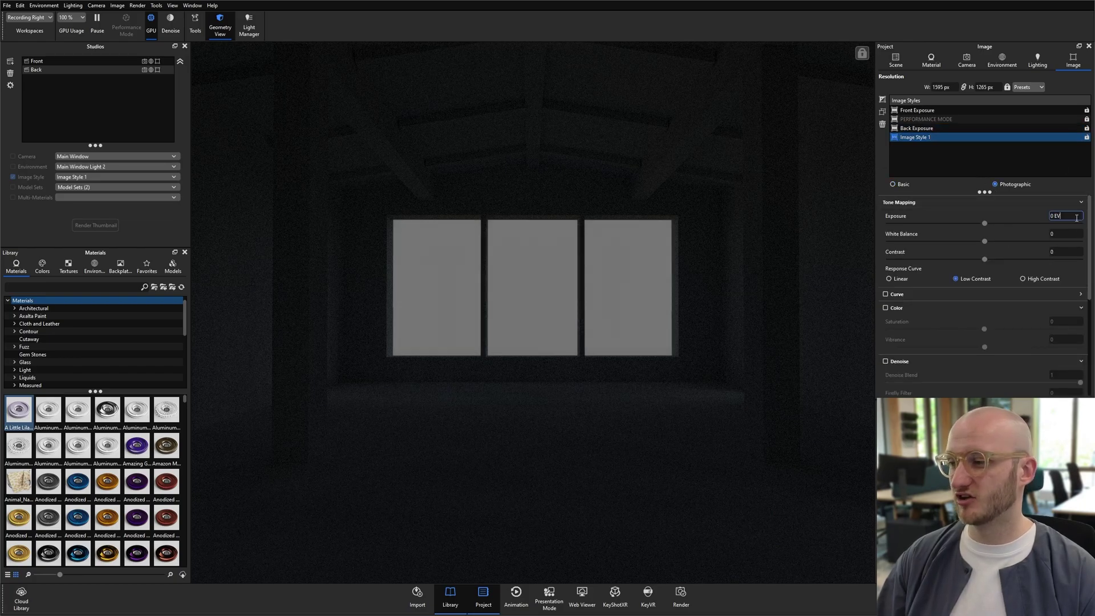
{"action": "type", "text": "5"}
{"action": "key", "text": "Return"}
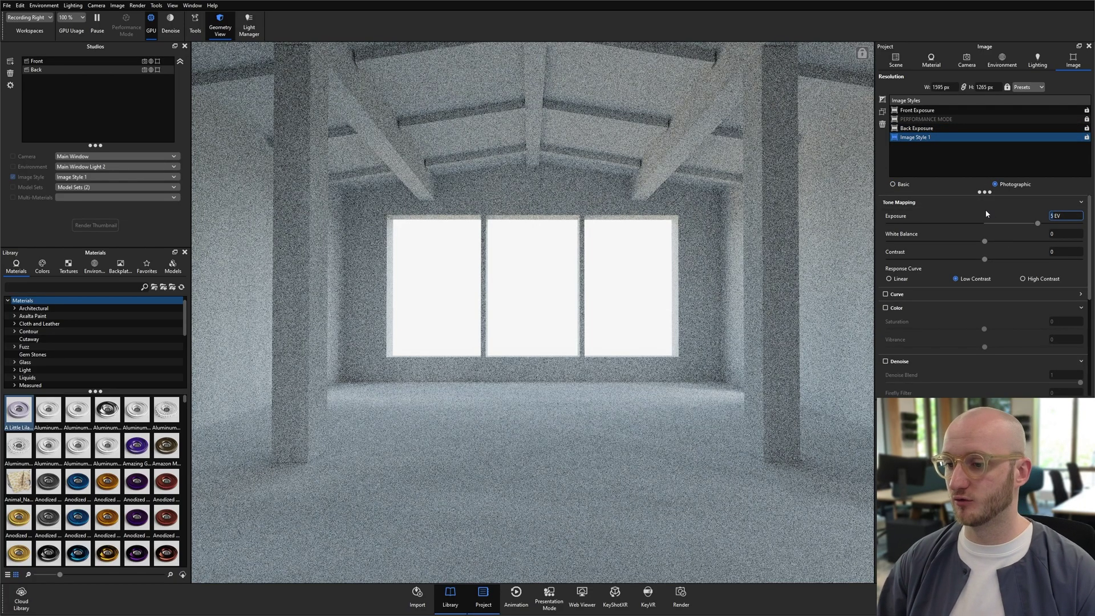
{"action": "left_click", "coordinate": [170, 23]}
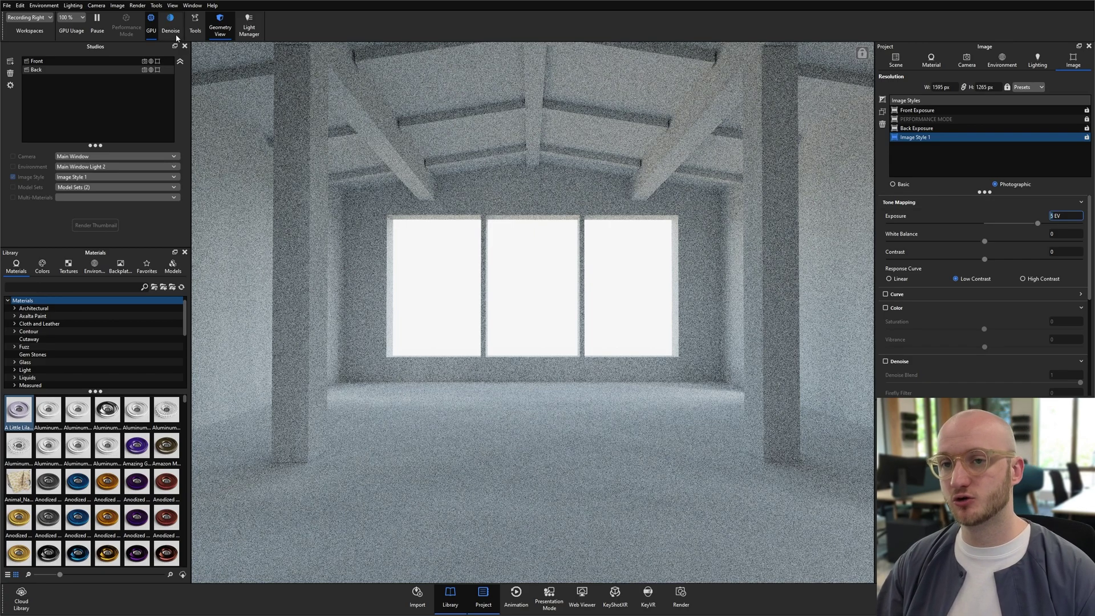
- Enable the image style's Color adjustments with saturation at -1, and raise the contrast to about 0.208
{"action": "scroll", "coordinate": [997, 325], "scroll_direction": "down", "scroll_amount": 1}
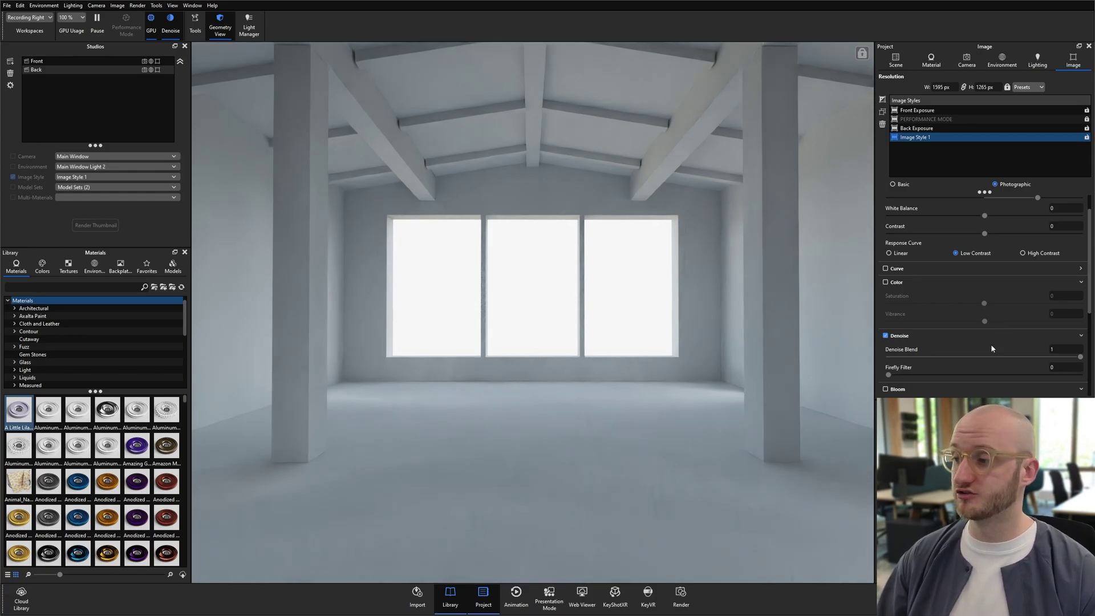
{"action": "scroll", "coordinate": [981, 361], "scroll_direction": "down", "scroll_amount": 2}
{"action": "scroll", "coordinate": [984, 358], "scroll_direction": "up", "scroll_amount": 1}
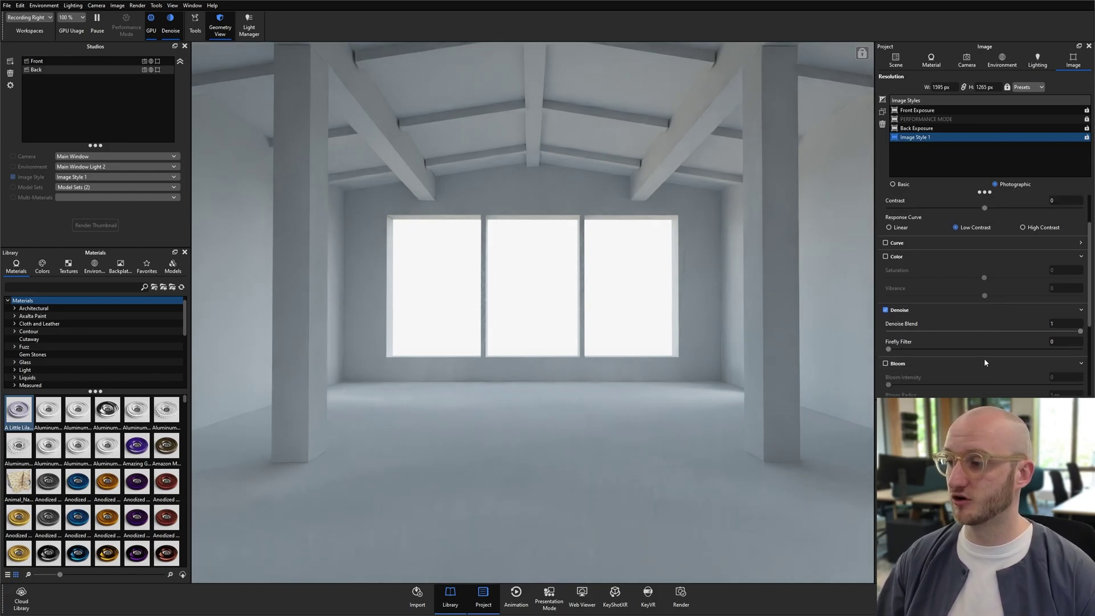
{"action": "left_click", "coordinate": [885, 256]}
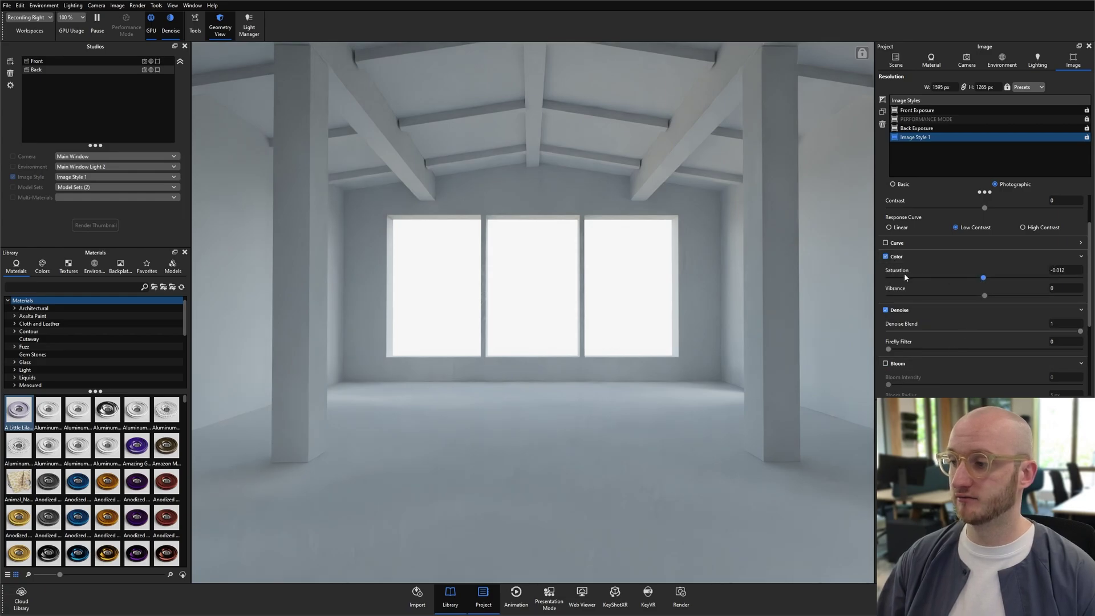
{"action": "scroll", "coordinate": [977, 319], "scroll_direction": "up", "scroll_amount": 2}
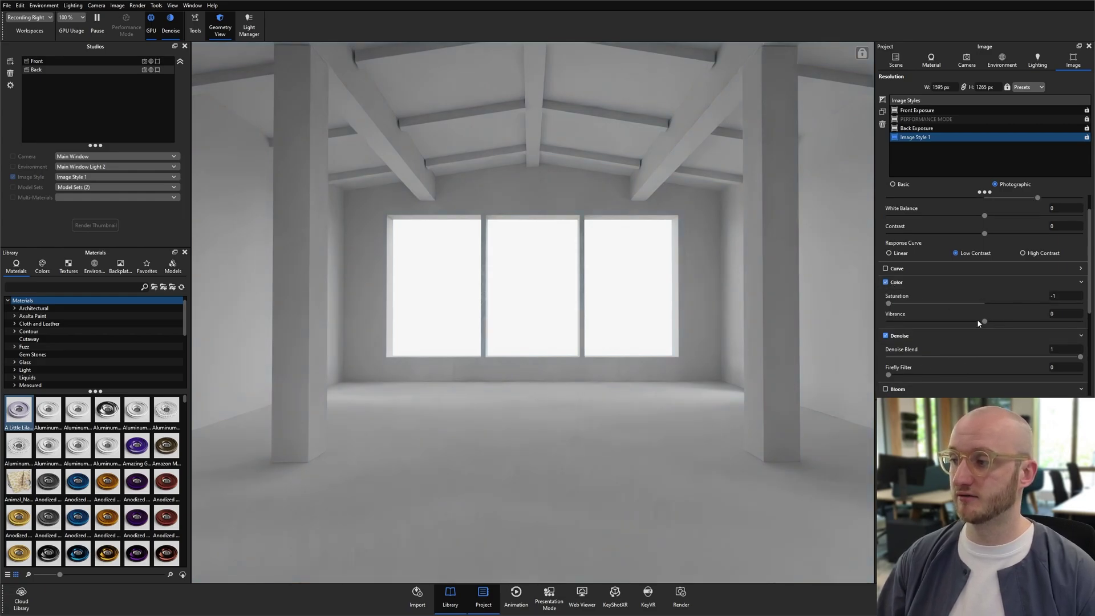
{"action": "left_click_drag", "start_coordinate": [984, 259], "coordinate": [1004, 260]}
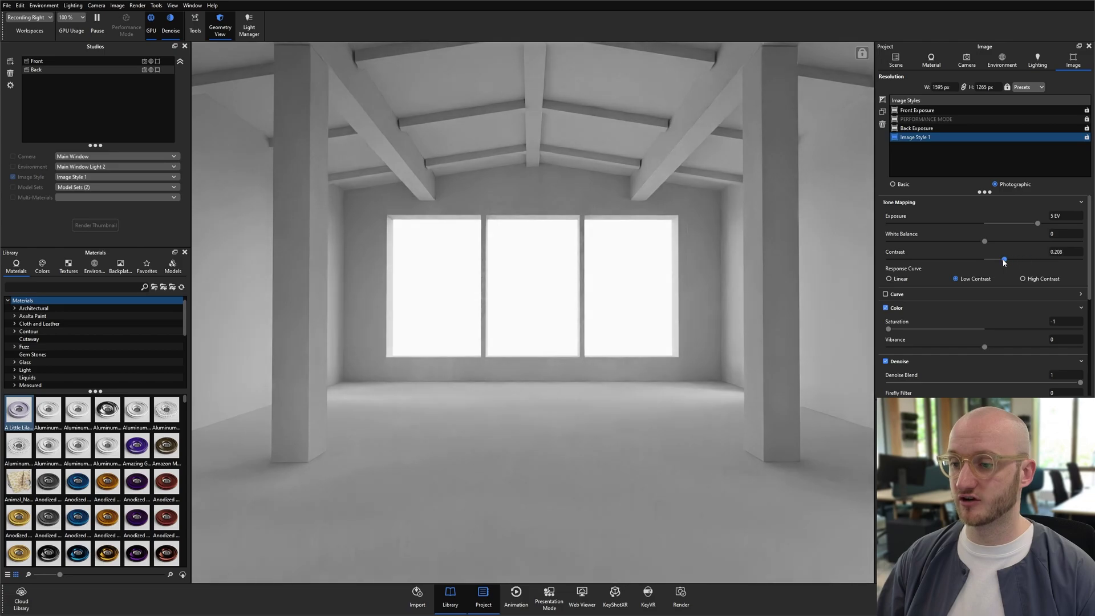